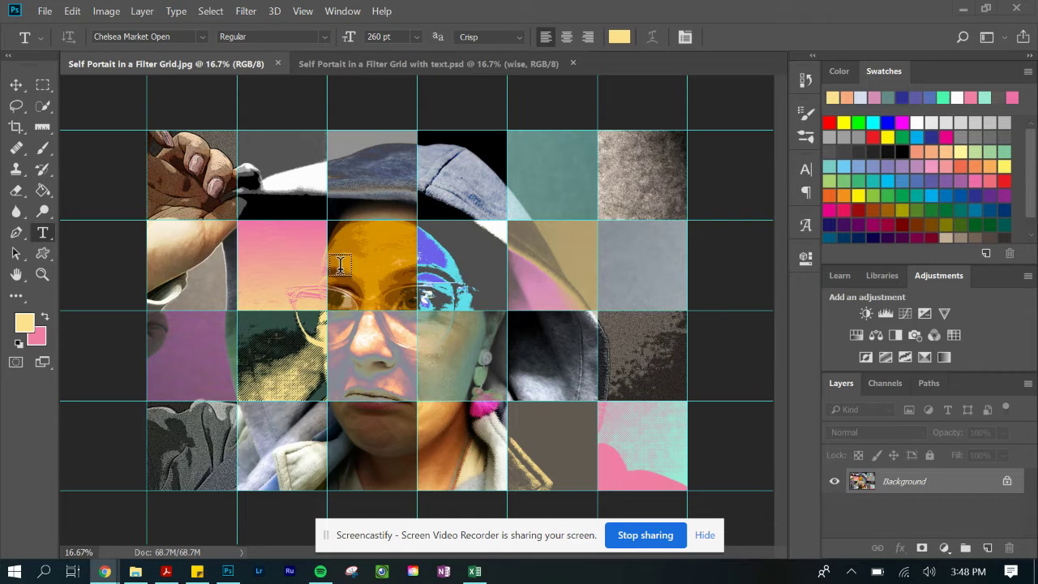
View the finished example document with text, and return to the Self Portait in a Filter Grid.jpg document
{"action": "left_click", "coordinate": [422, 68]}
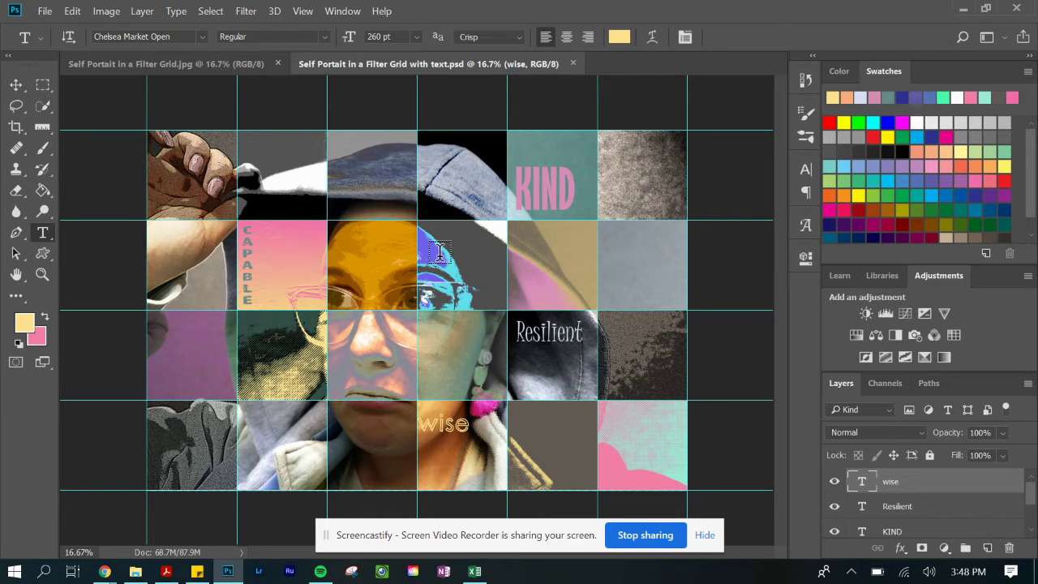
{"action": "left_click", "coordinate": [180, 64]}
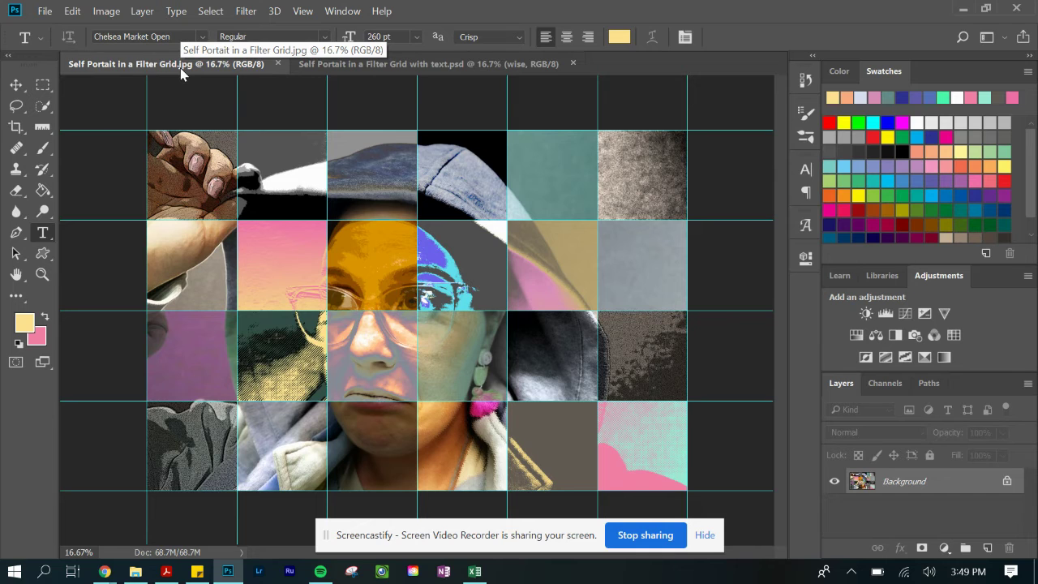
Choose the Vertical Type tool and set the foreground colour to teal 658e88, sampled from the teal square of the portrait grid
{"action": "left_click", "coordinate": [39, 238]}
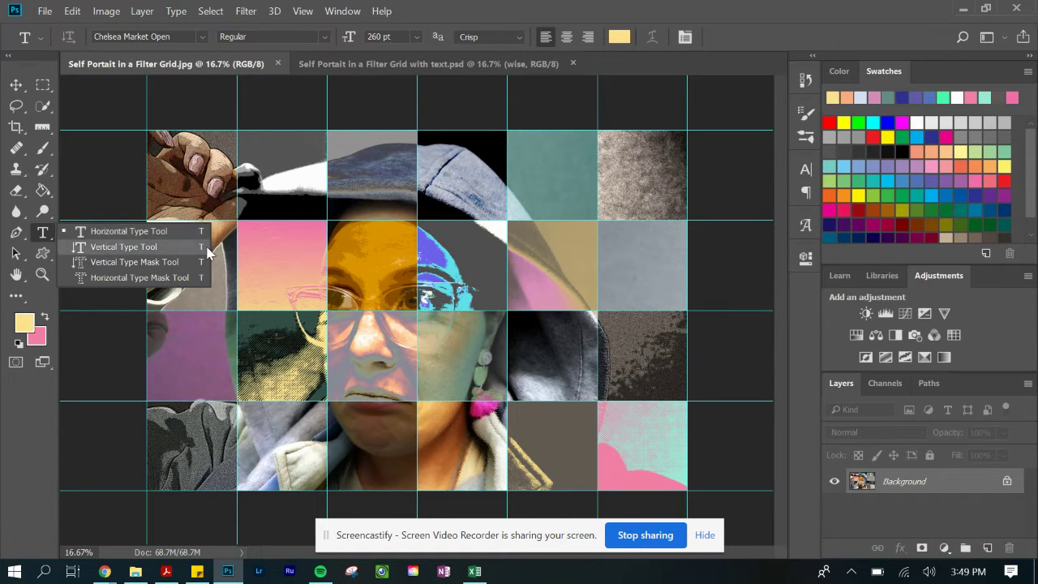
{"action": "left_click", "coordinate": [106, 248]}
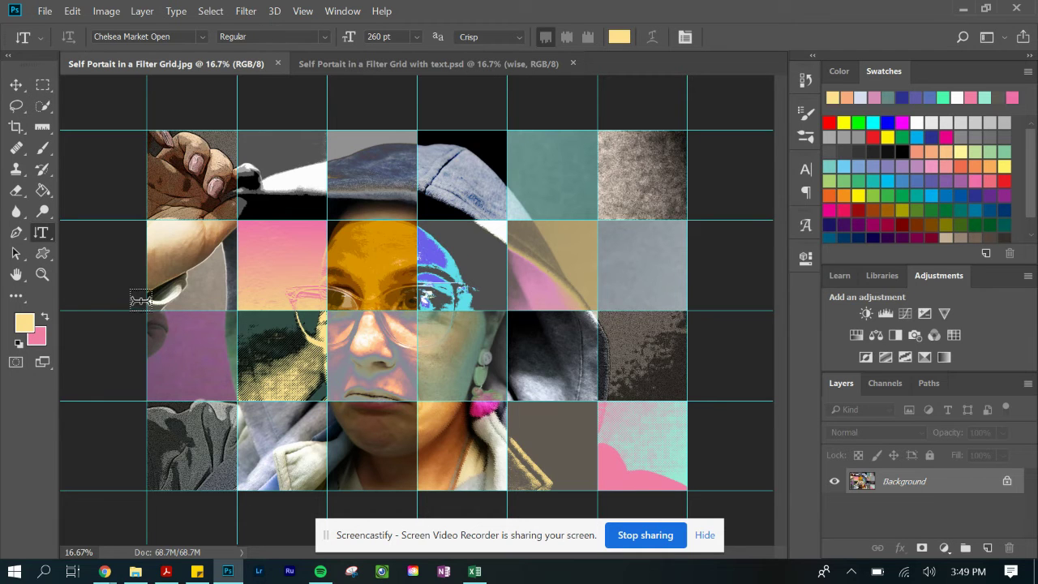
{"action": "left_click", "coordinate": [23, 325]}
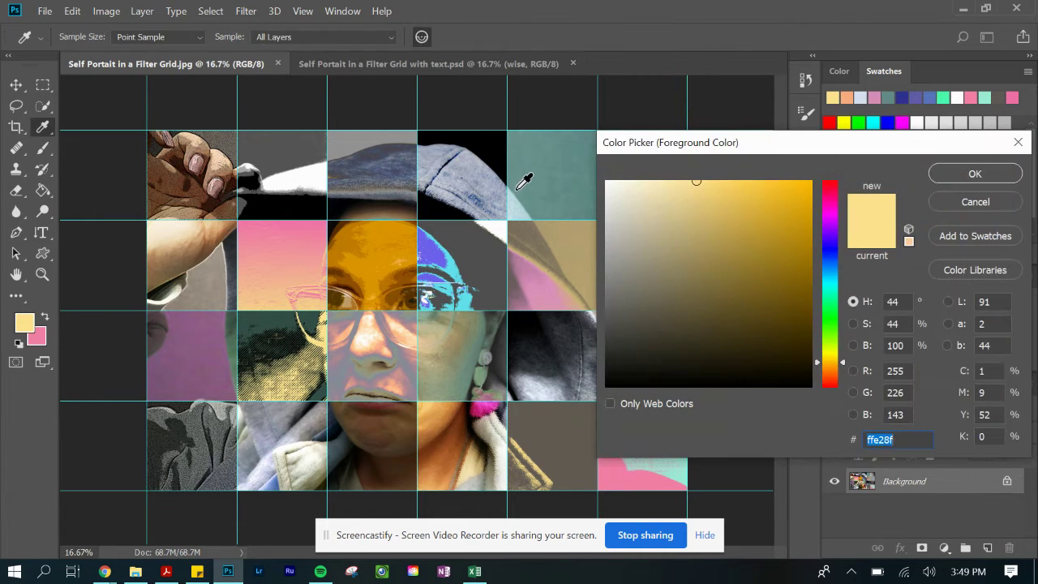
{"action": "left_click", "coordinate": [551, 167]}
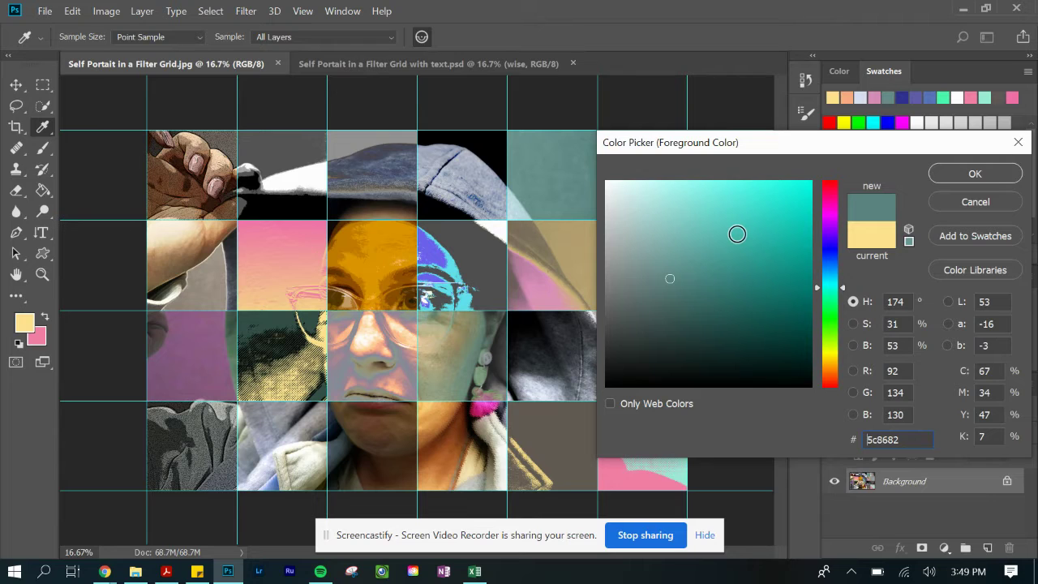
{"action": "left_click", "coordinate": [565, 161]}
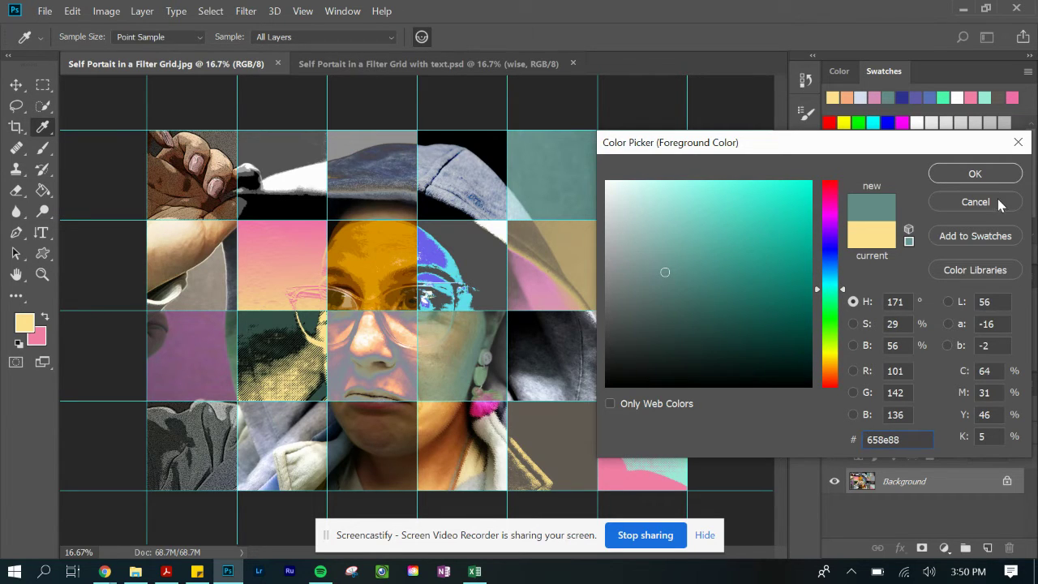
{"action": "left_click", "coordinate": [974, 173]}
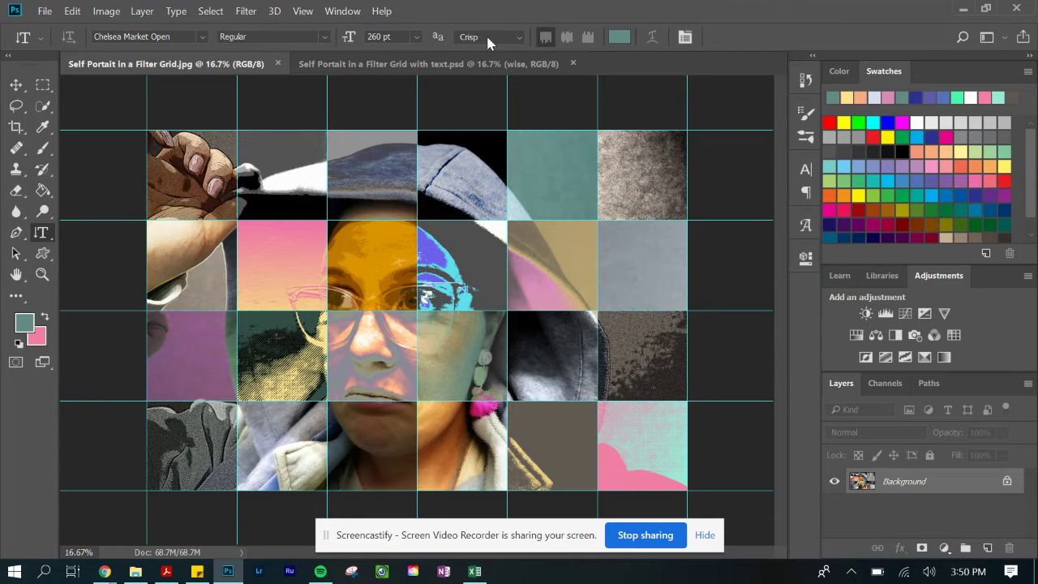
Browse the available fonts, filter them to Typekit fonts, and choose Ballers Delight for the vertical text
{"action": "left_click", "coordinate": [202, 37]}
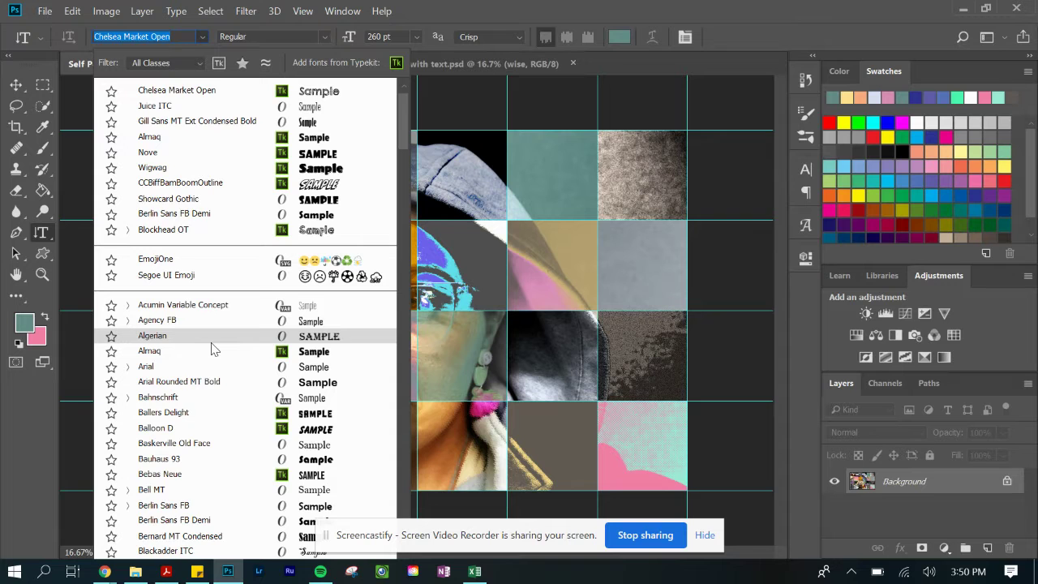
{"action": "scroll", "coordinate": [211, 348], "scroll_direction": "down", "scroll_amount": 4}
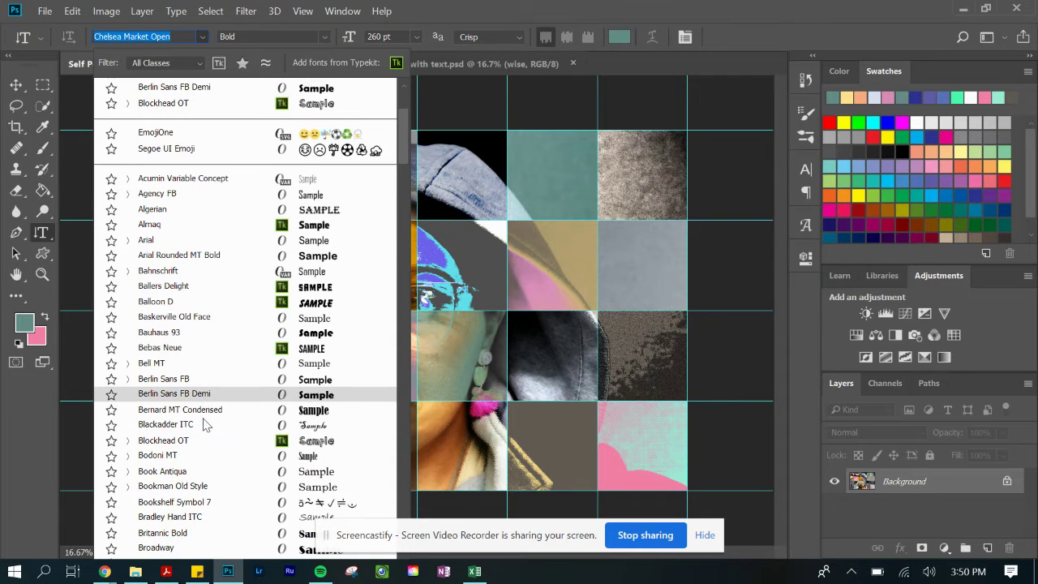
{"action": "scroll", "coordinate": [204, 424], "scroll_direction": "down", "scroll_amount": 15}
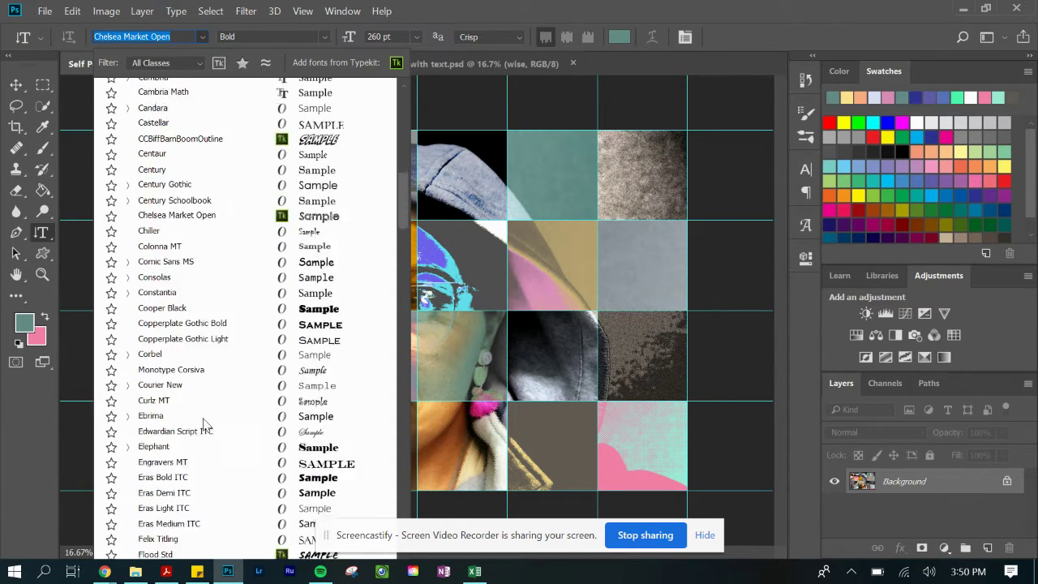
{"action": "scroll", "coordinate": [204, 424], "scroll_direction": "down", "scroll_amount": 20}
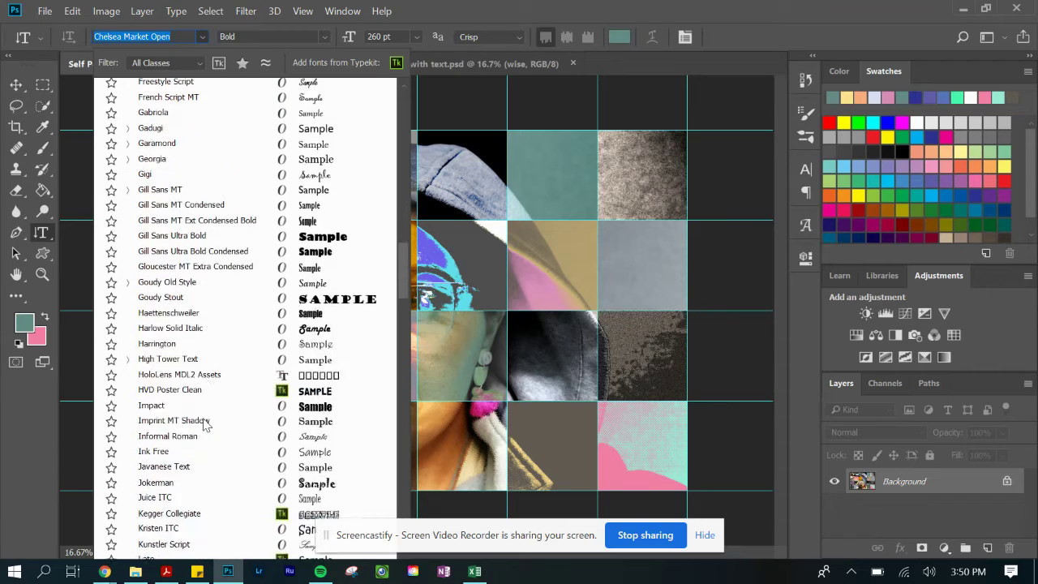
{"action": "scroll", "coordinate": [204, 424], "scroll_direction": "up", "scroll_amount": 20}
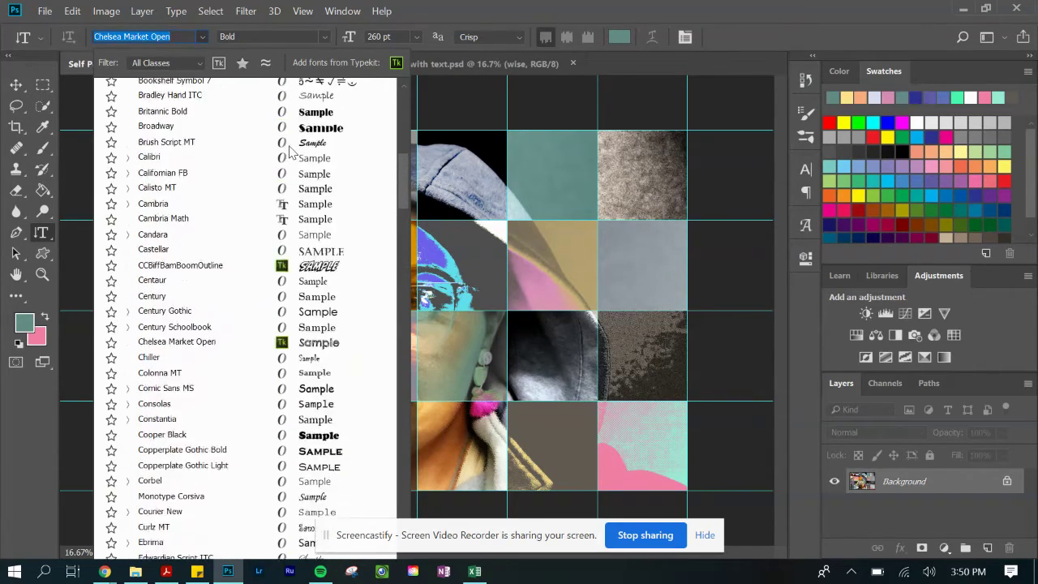
{"action": "scroll", "coordinate": [289, 152], "scroll_direction": "up", "scroll_amount": 5}
{"action": "left_click", "coordinate": [219, 63]}
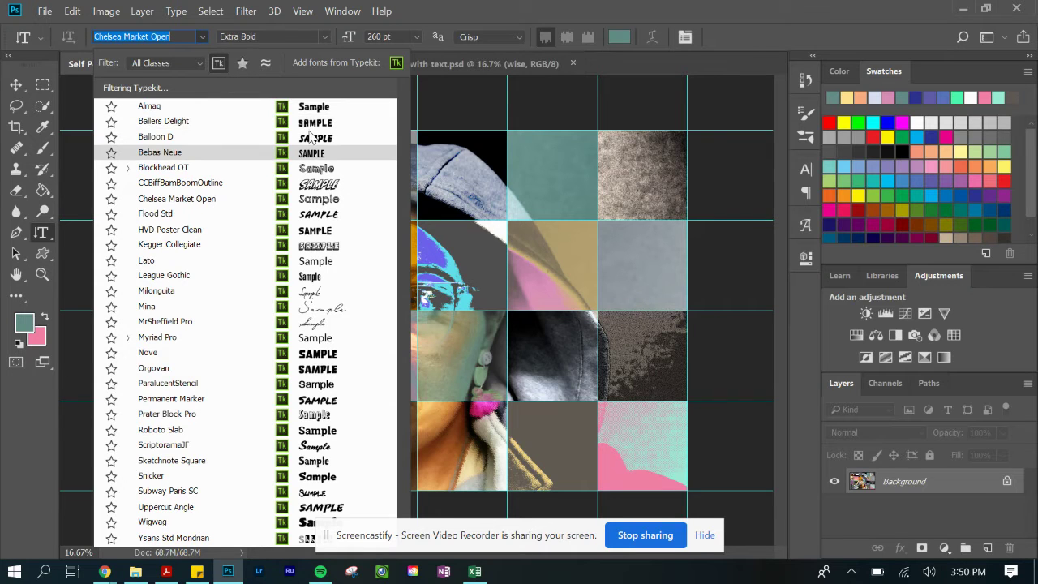
{"action": "left_click", "coordinate": [201, 121]}
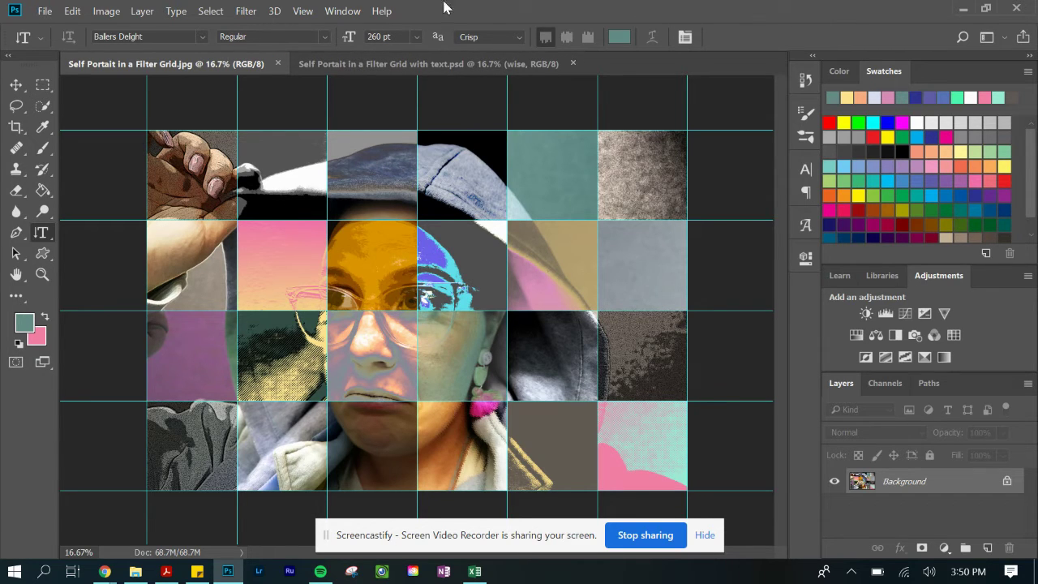
Add the vertical text CAPABLE along the left edge of the pink square, set its size to 140 pt, and commit it
{"action": "left_click", "coordinate": [248, 230]}
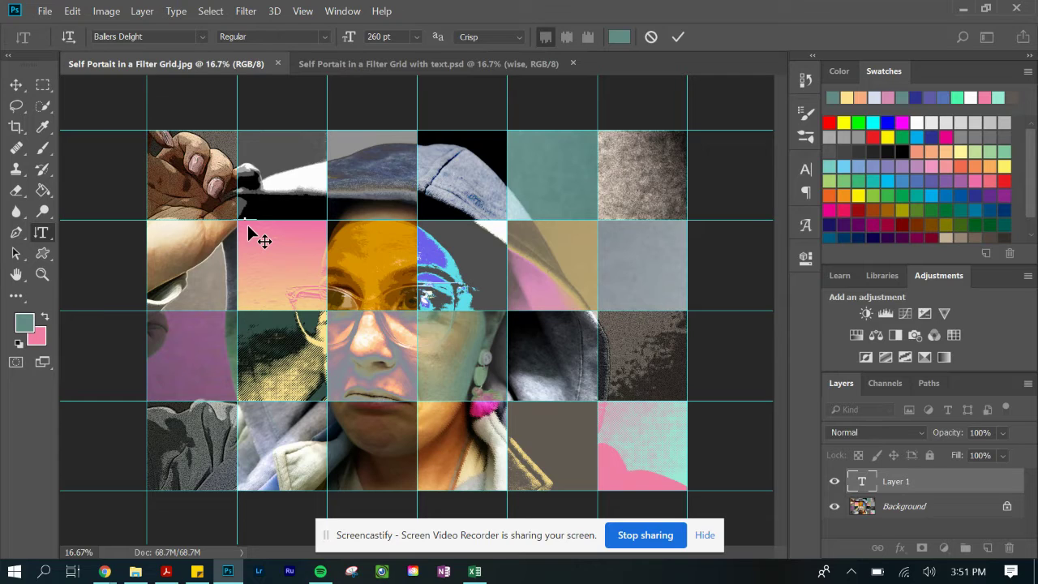
{"action": "type", "text": "rpable"}
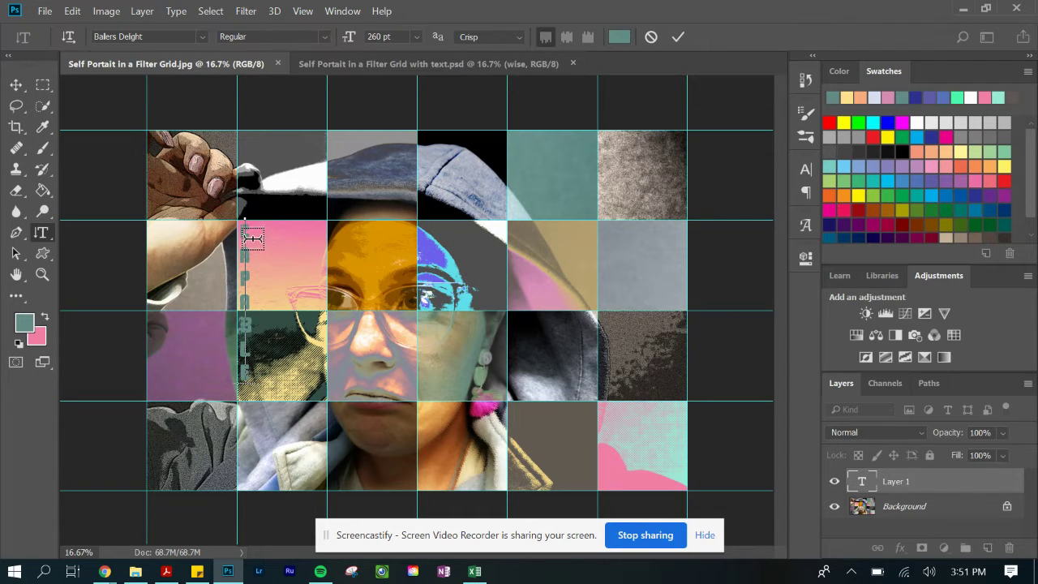
{"action": "left_click_drag", "start_coordinate": [243, 220], "coordinate": [247, 388]}
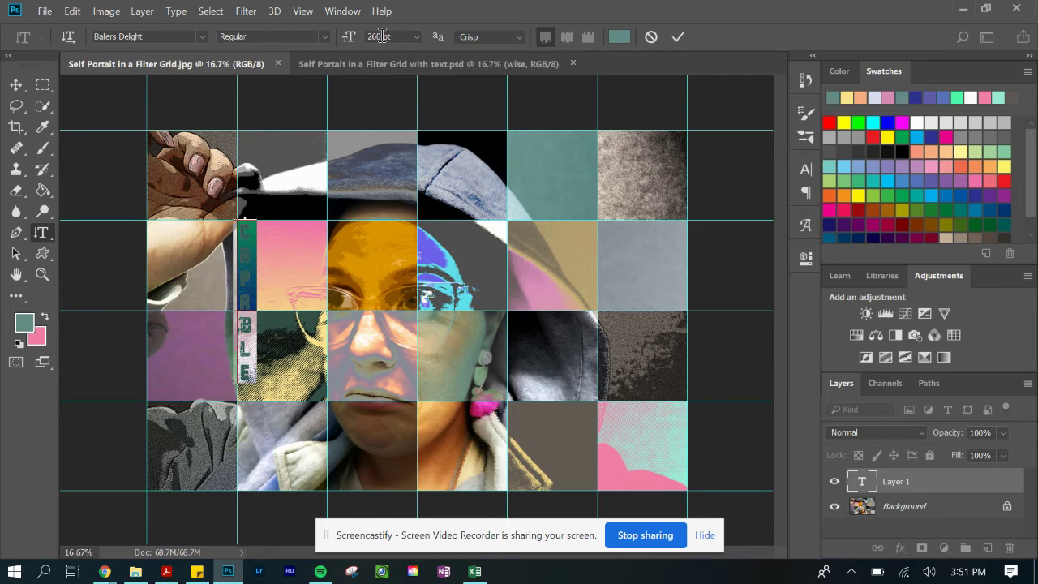
{"action": "left_click_drag", "start_coordinate": [382, 37], "coordinate": [367, 36]}
{"action": "type", "text": "120"}
{"action": "key", "text": "Return"}
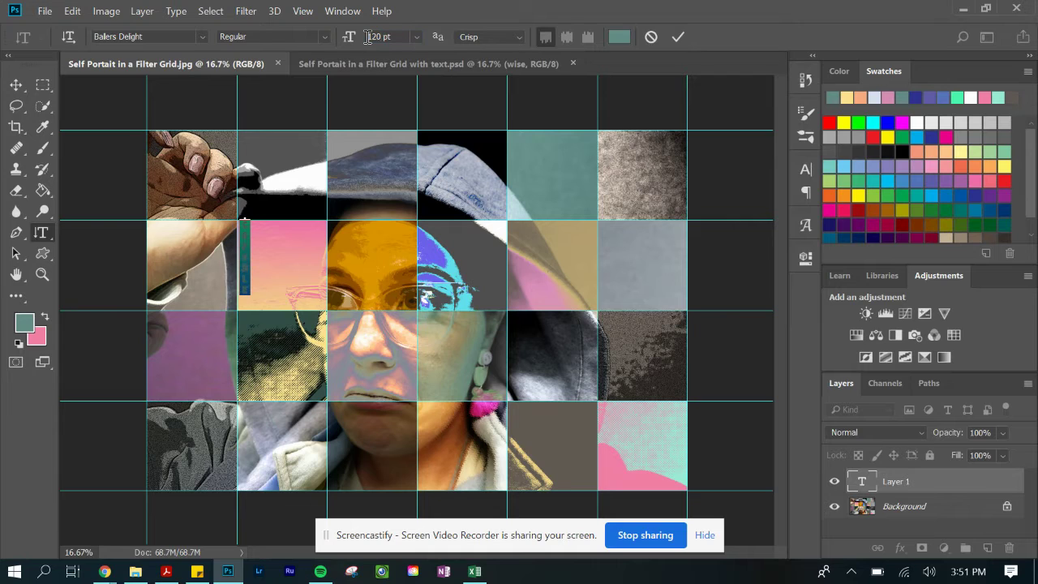
{"action": "left_click_drag", "start_coordinate": [378, 37], "coordinate": [373, 37]}
{"action": "key", "text": "Return"}
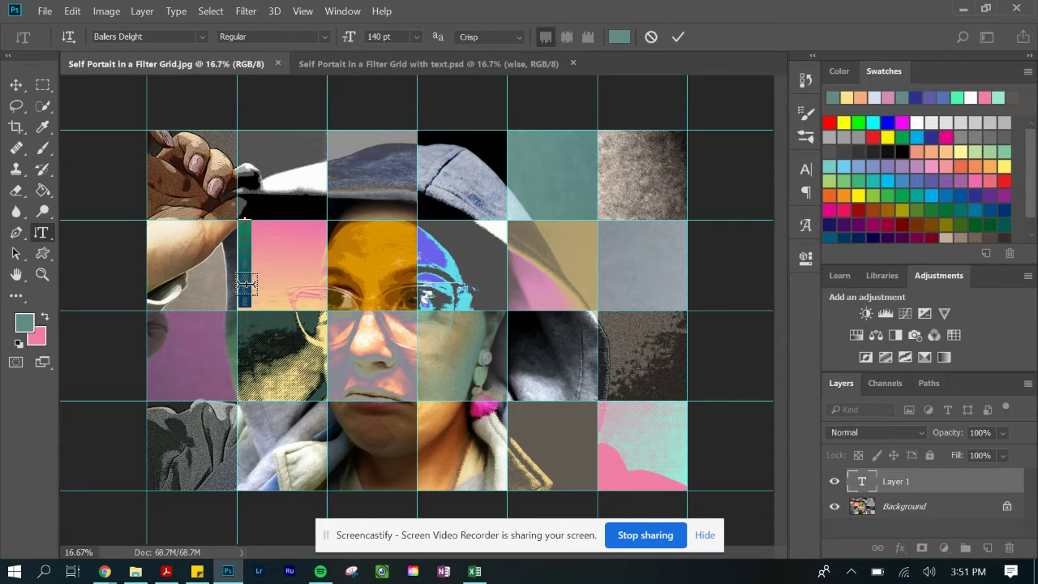
{"action": "left_click", "coordinate": [245, 286]}
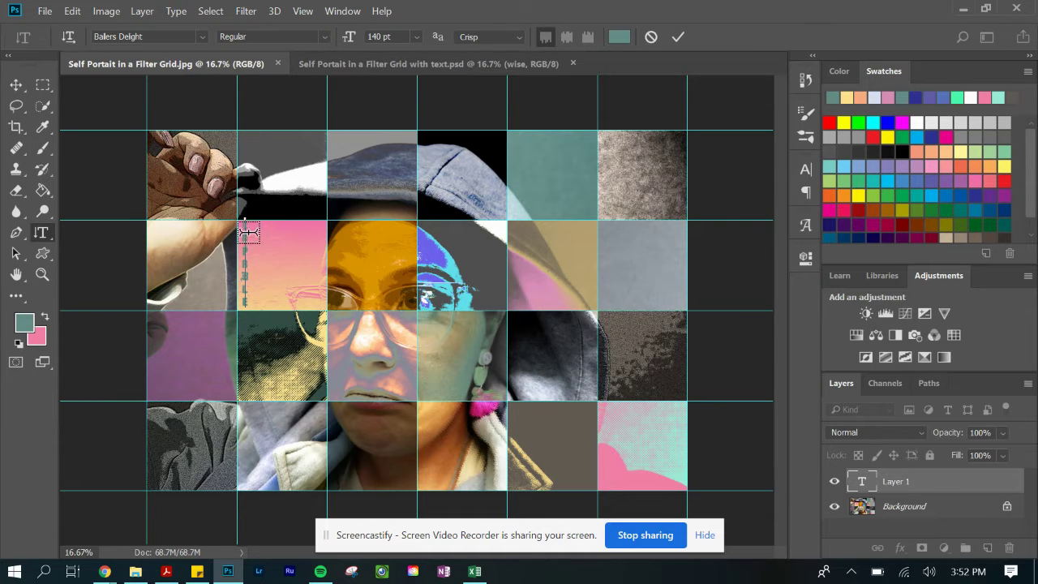
{"action": "double_click", "coordinate": [248, 232]}
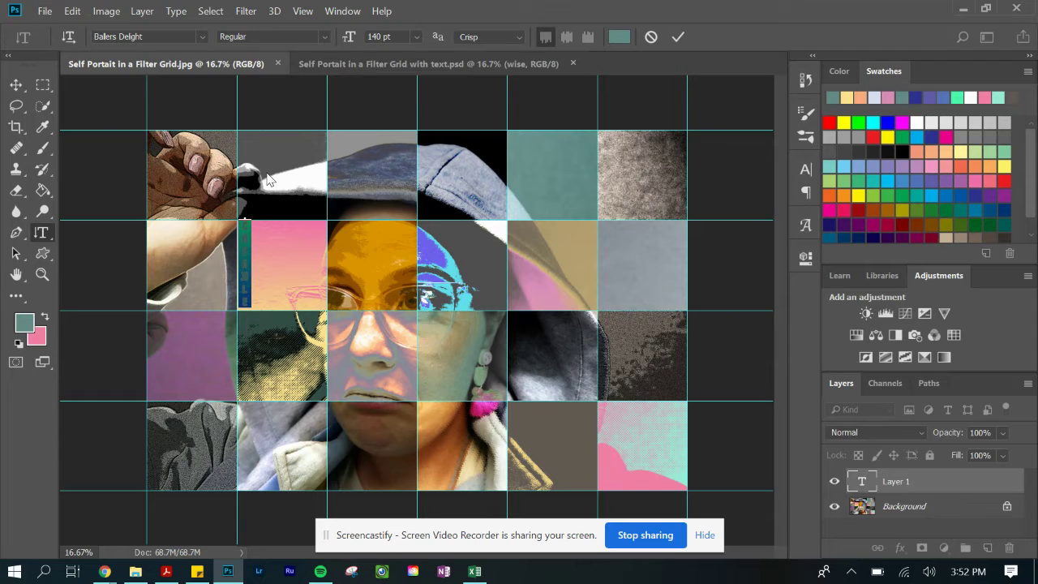
{"action": "left_click", "coordinate": [253, 240]}
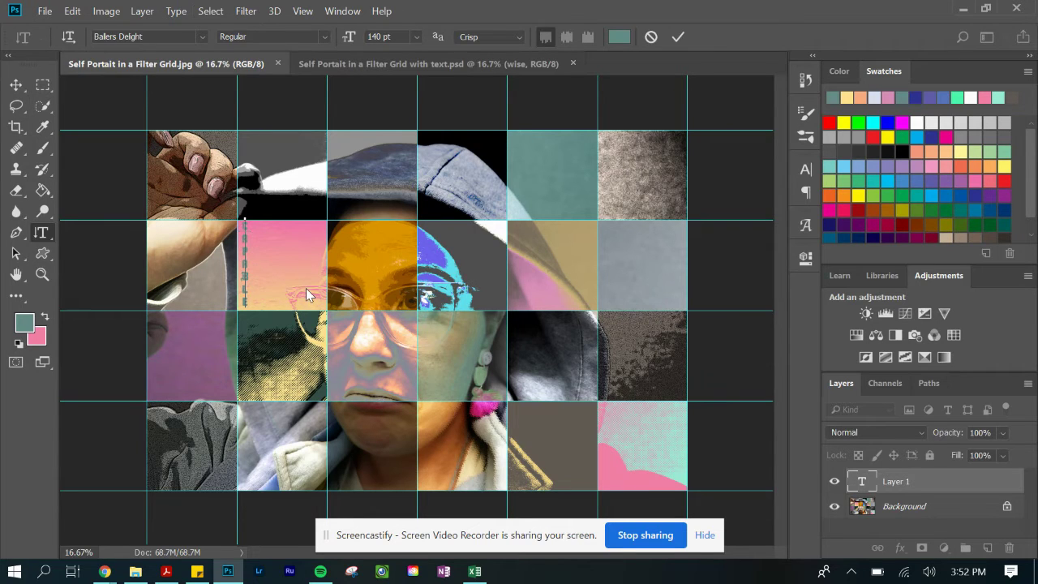
{"action": "left_click", "coordinate": [678, 37]}
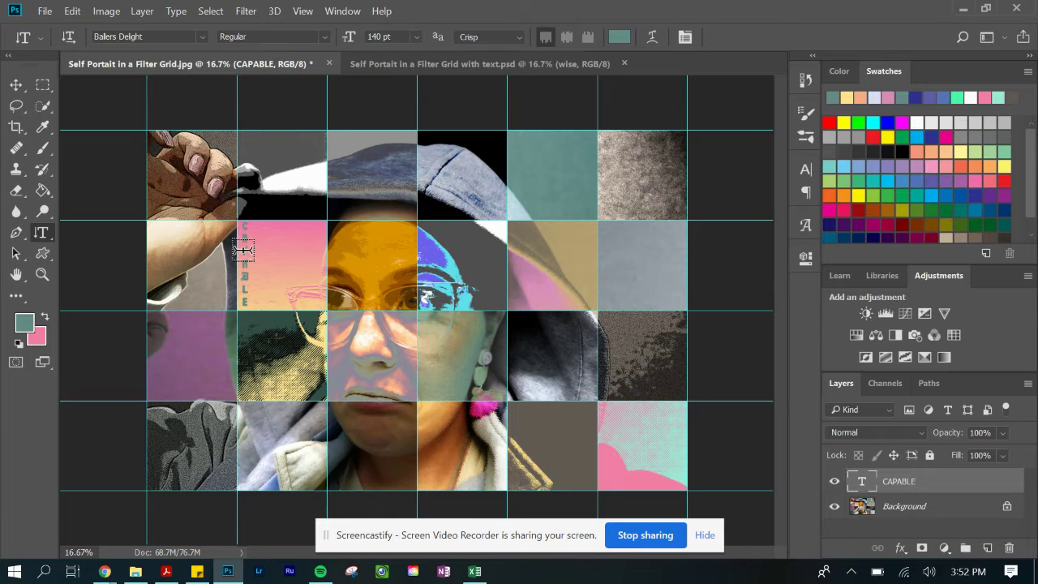
Stretch the CAPABLE text horizontally with the Move tool's transform so its letters are wider, and apply the transformation
{"action": "left_click", "coordinate": [250, 229]}
{"action": "left_click", "coordinate": [250, 230]}
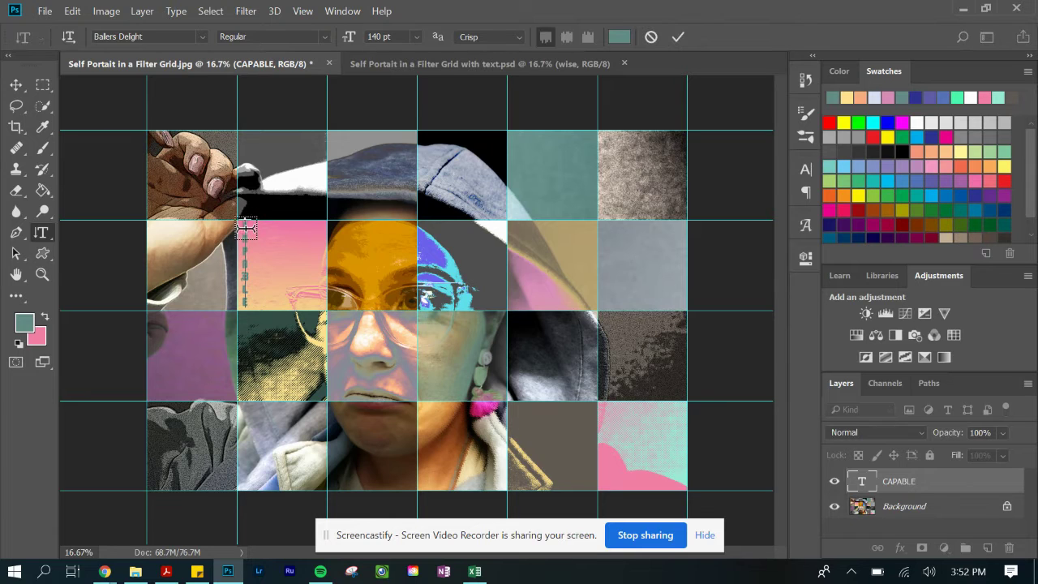
{"action": "left_click", "coordinate": [15, 86]}
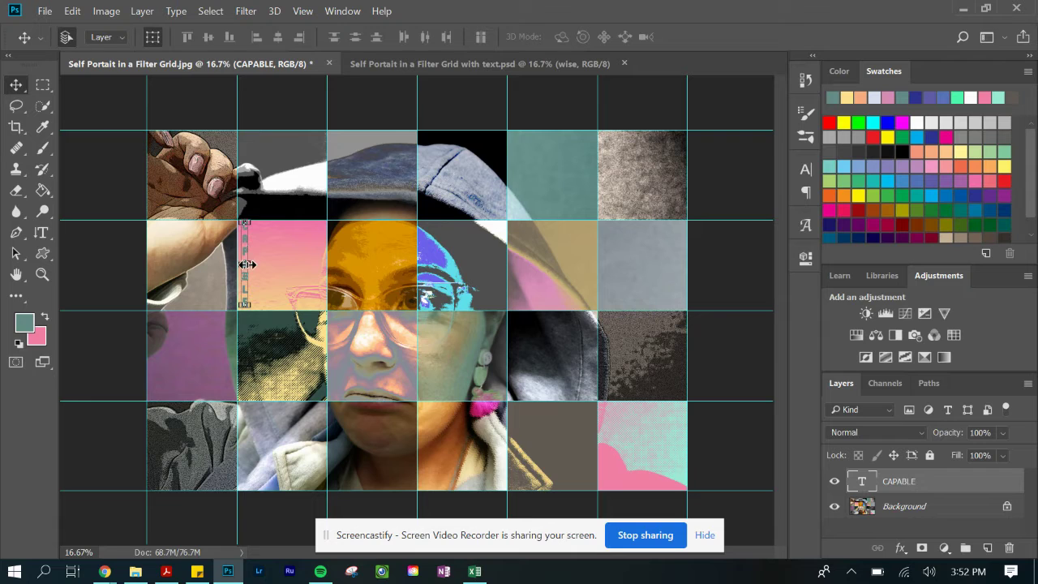
{"action": "left_click_drag", "start_coordinate": [246, 265], "coordinate": [246, 267]}
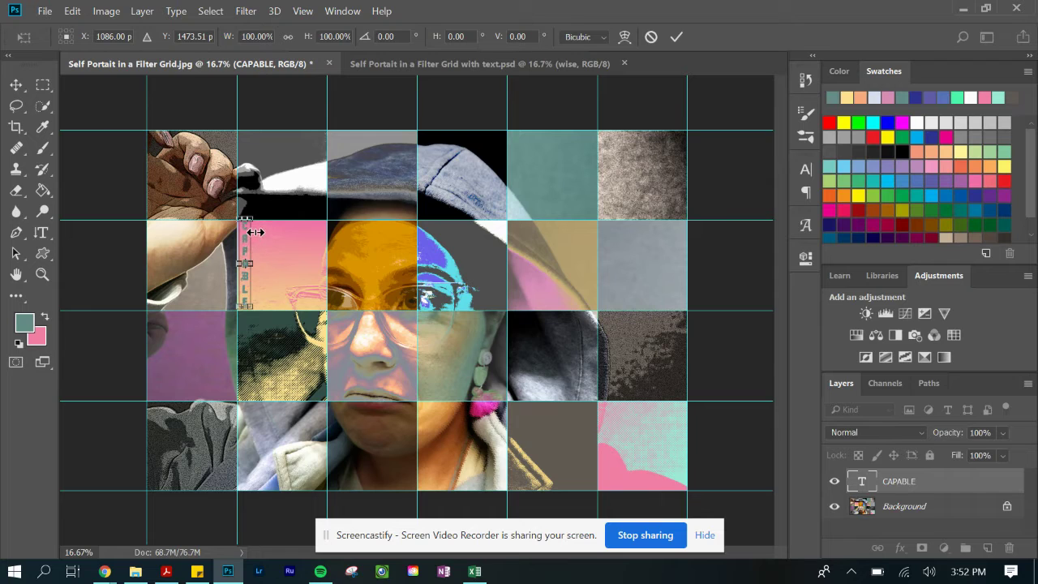
{"action": "left_click_drag", "start_coordinate": [257, 232], "coordinate": [267, 236]}
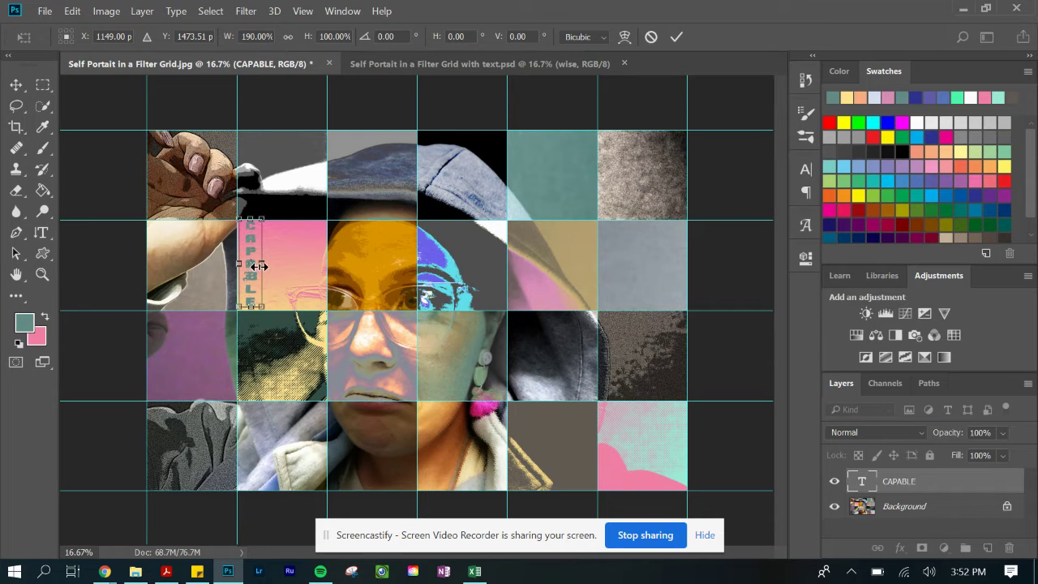
{"action": "left_click_drag", "start_coordinate": [264, 241], "coordinate": [260, 241]}
{"action": "key", "text": "Return"}
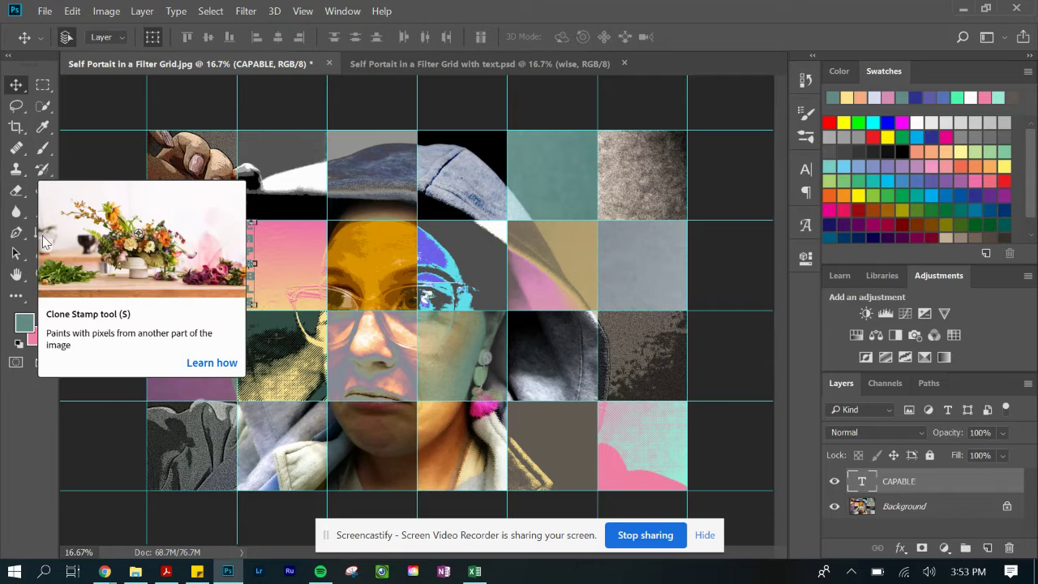
{"action": "left_click", "coordinate": [42, 234]}
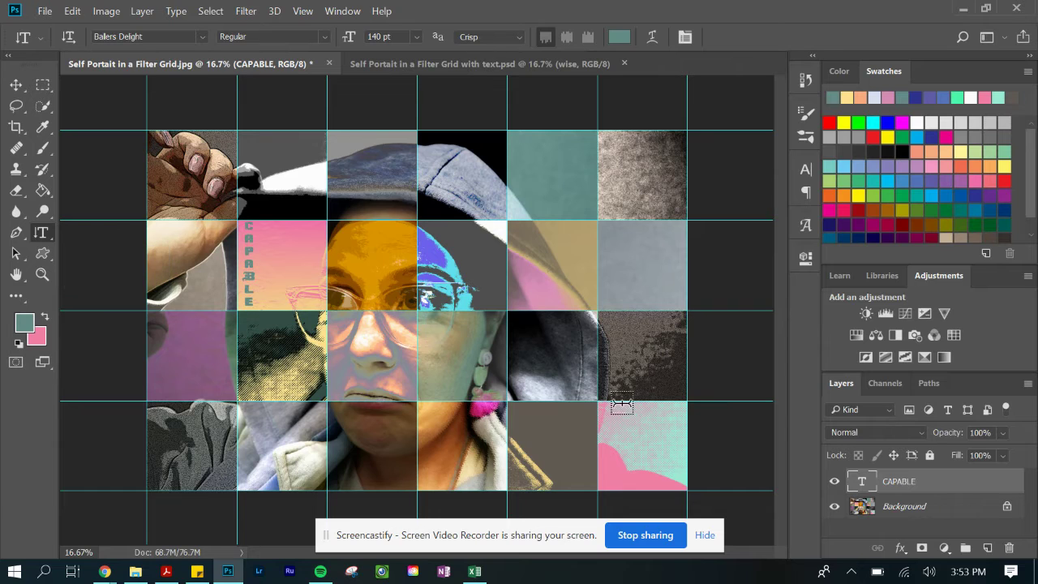
{"action": "double_click", "coordinate": [918, 482]}
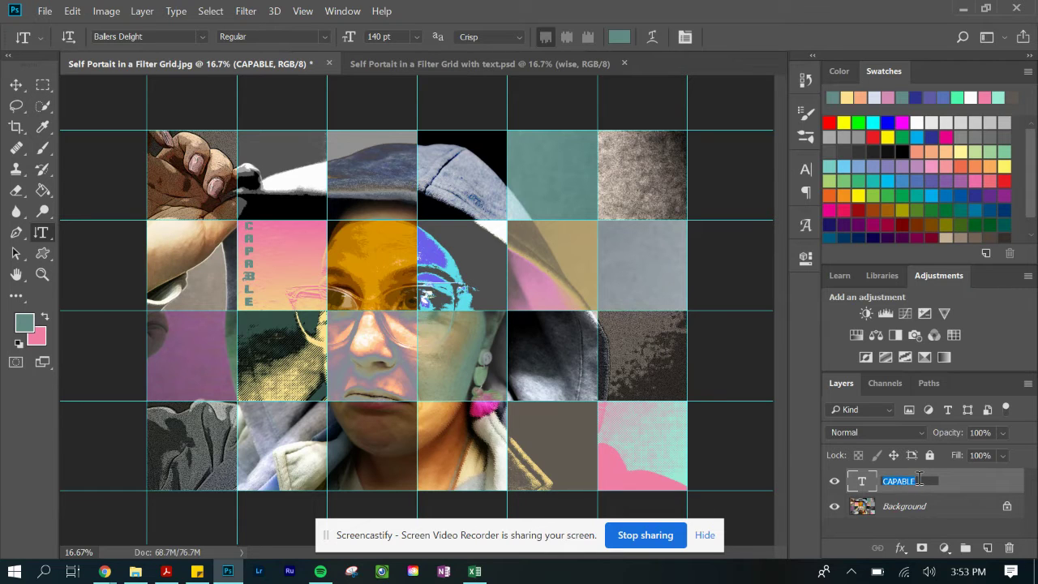
{"action": "key", "text": "Return"}
Select the whole CAPABLE text with the Vertical Type tool and recolour it to blue-violet 3e23e4
{"action": "right_click", "coordinate": [43, 232]}
{"action": "left_click", "coordinate": [70, 248]}
{"action": "left_click", "coordinate": [245, 234]}
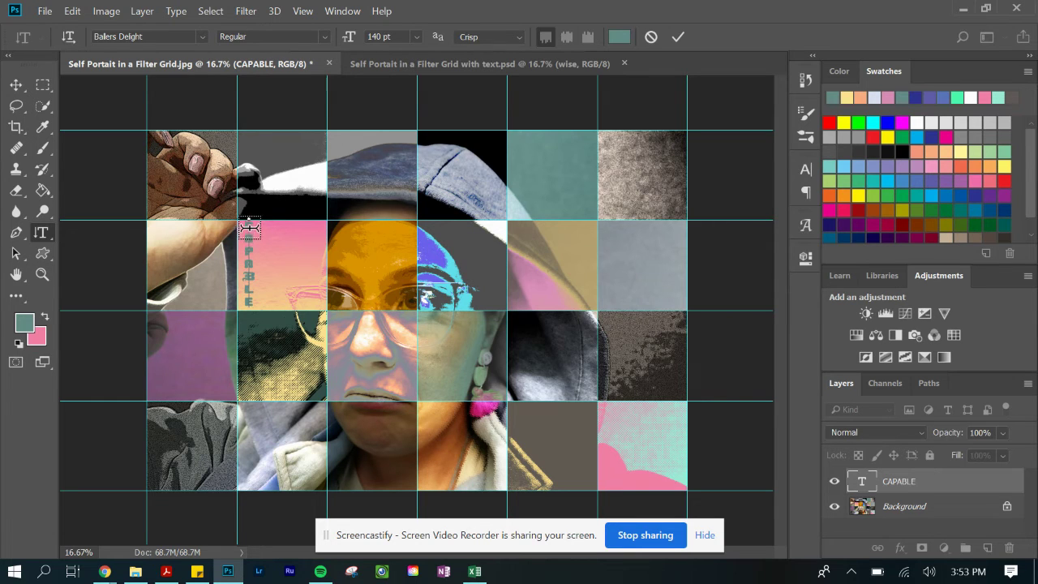
{"action": "left_click_drag", "start_coordinate": [250, 226], "coordinate": [243, 306]}
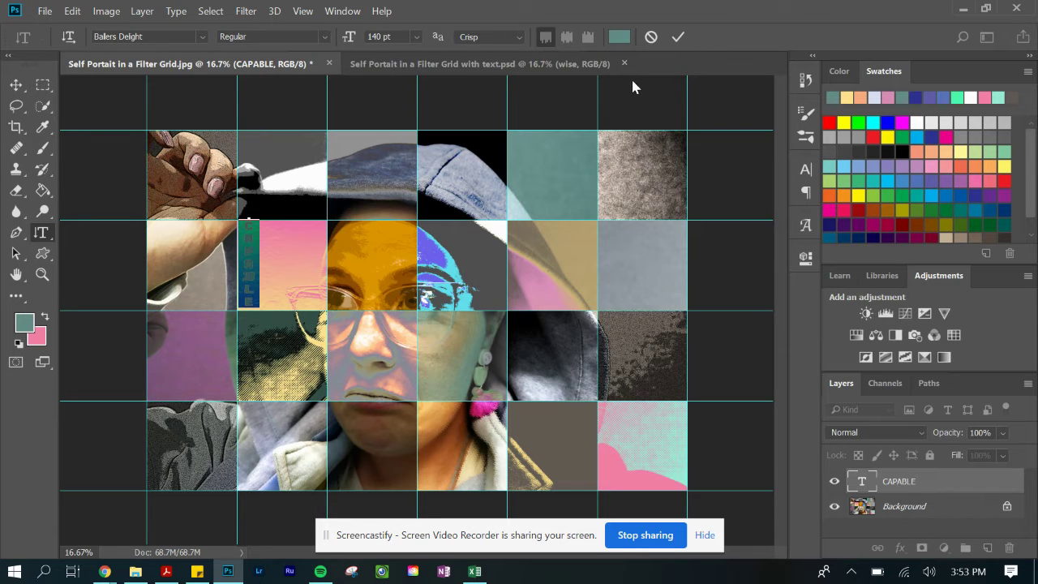
{"action": "left_click", "coordinate": [621, 37]}
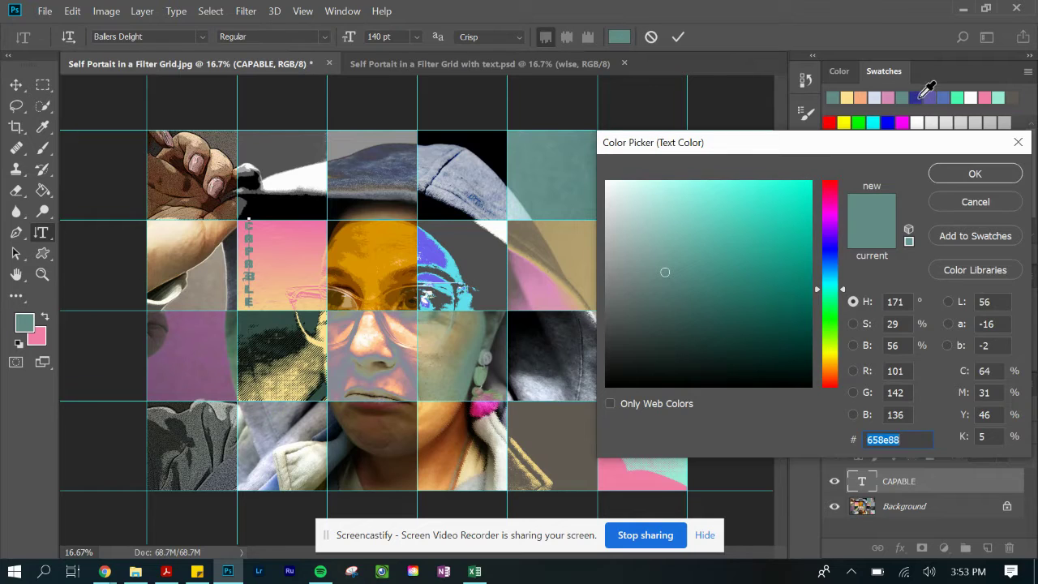
{"action": "left_click", "coordinate": [931, 97]}
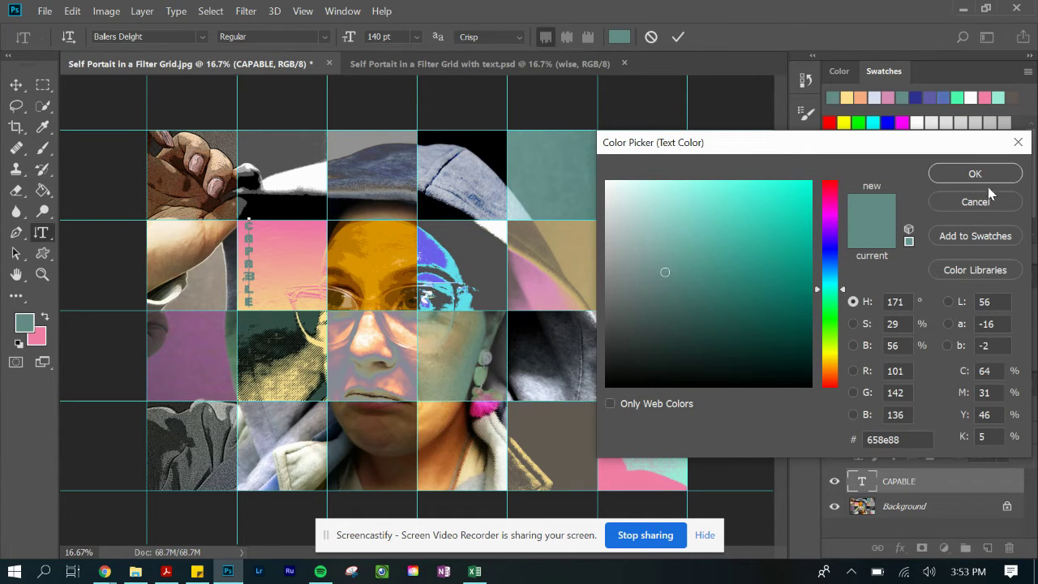
{"action": "left_click", "coordinate": [829, 244]}
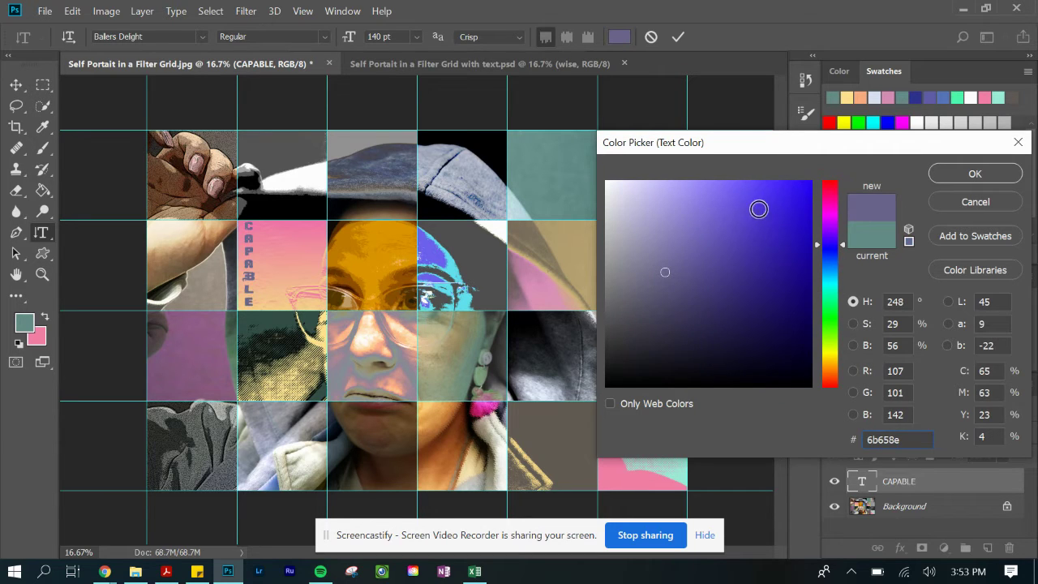
{"action": "left_click_drag", "start_coordinate": [757, 209], "coordinate": [781, 202]}
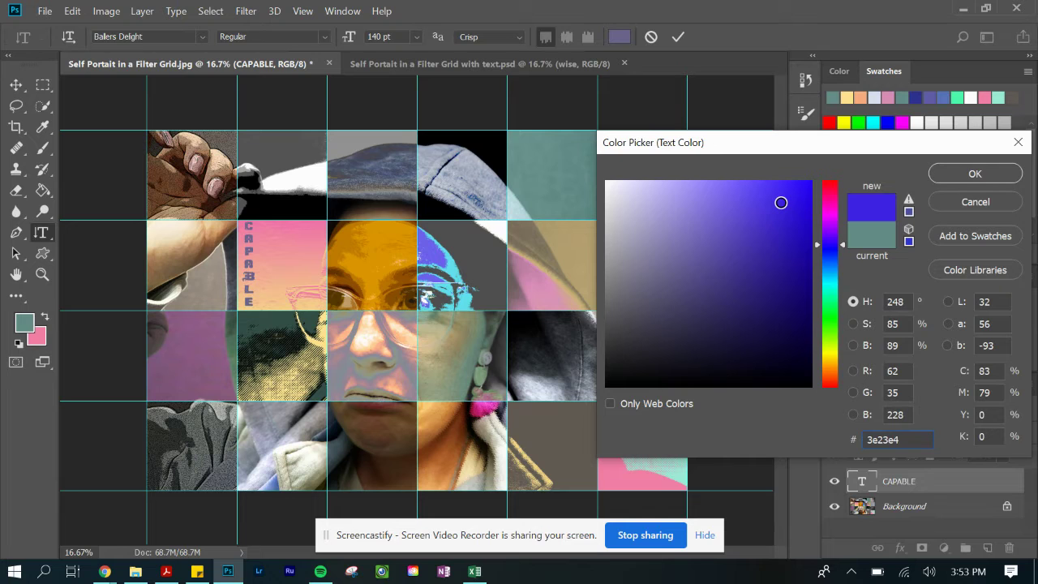
{"action": "left_click", "coordinate": [987, 173]}
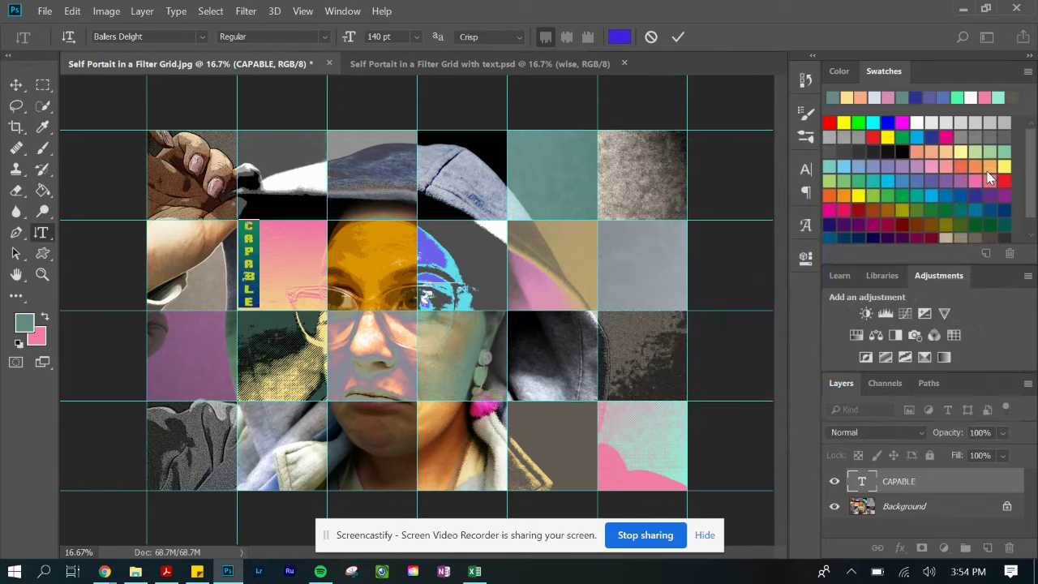
Set the foreground colour to cyan 61e1ee, sampled from the blue eye square, and apply it to the whole CAPABLE text
{"action": "left_click", "coordinate": [254, 247]}
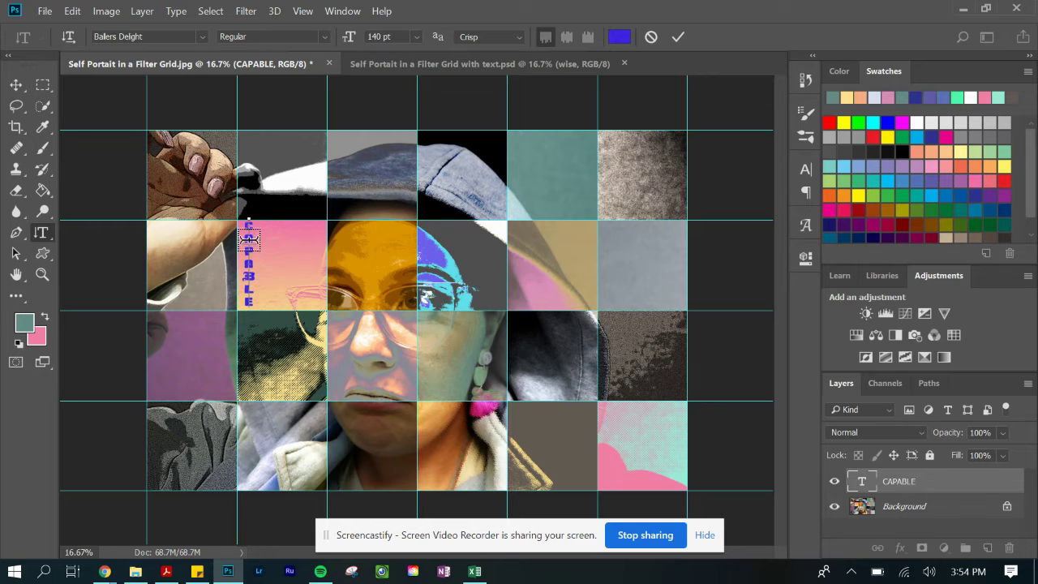
{"action": "left_click", "coordinate": [25, 322]}
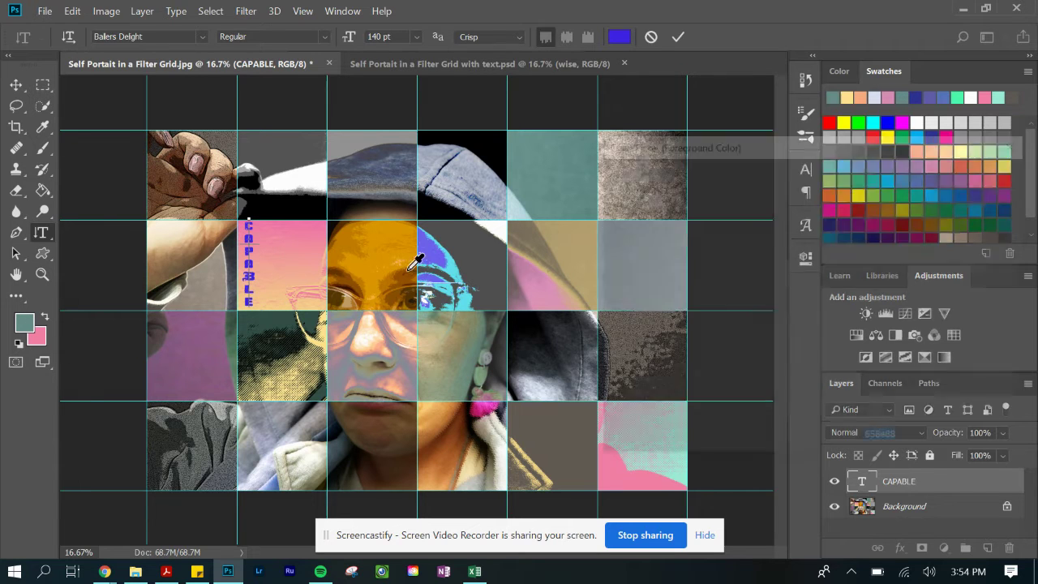
{"action": "left_click", "coordinate": [450, 270]}
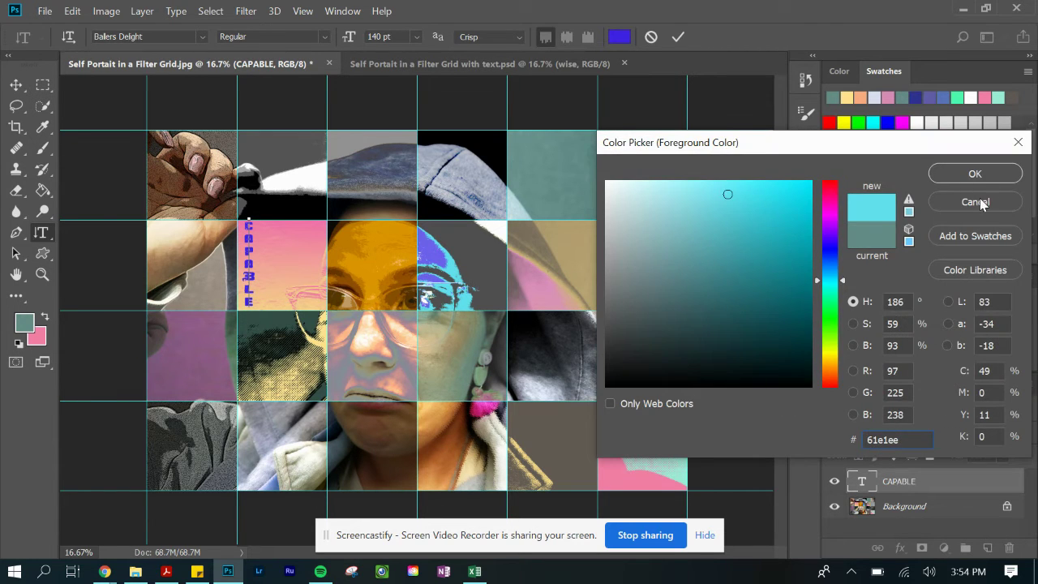
{"action": "left_click", "coordinate": [975, 174]}
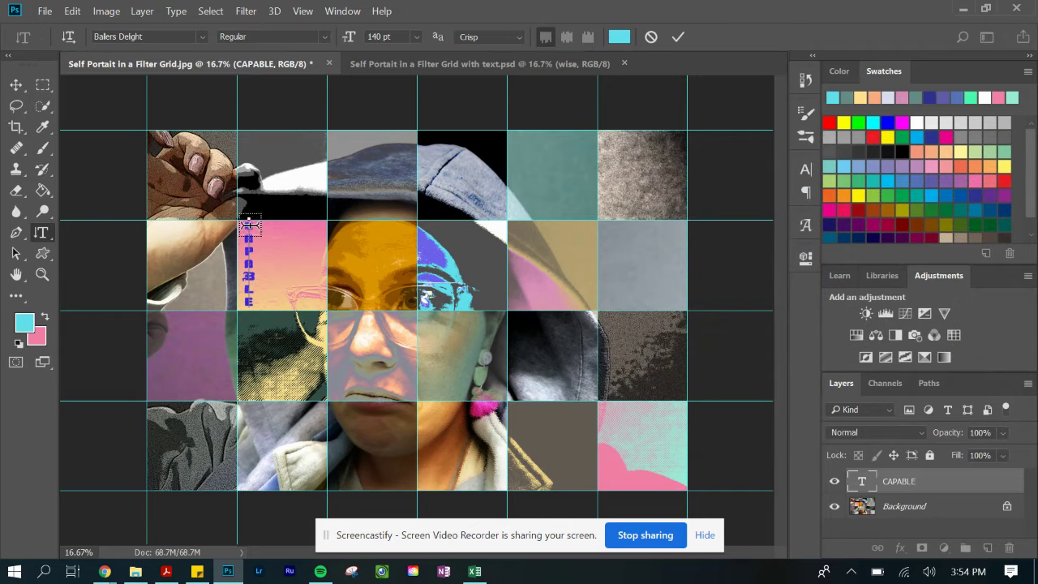
{"action": "left_click_drag", "start_coordinate": [248, 217], "coordinate": [235, 318]}
{"action": "left_click", "coordinate": [26, 323]}
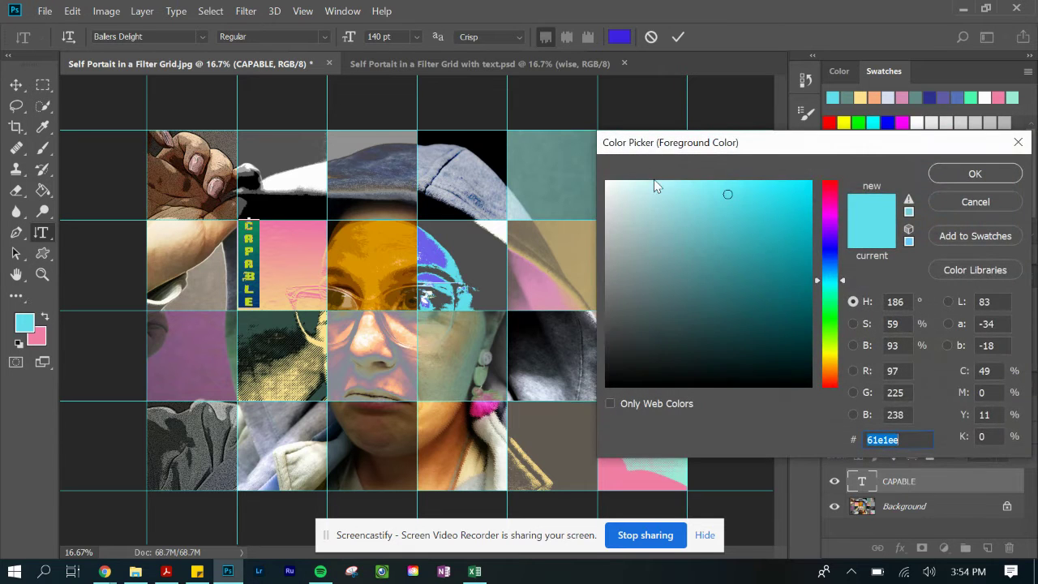
{"action": "left_click", "coordinate": [975, 174]}
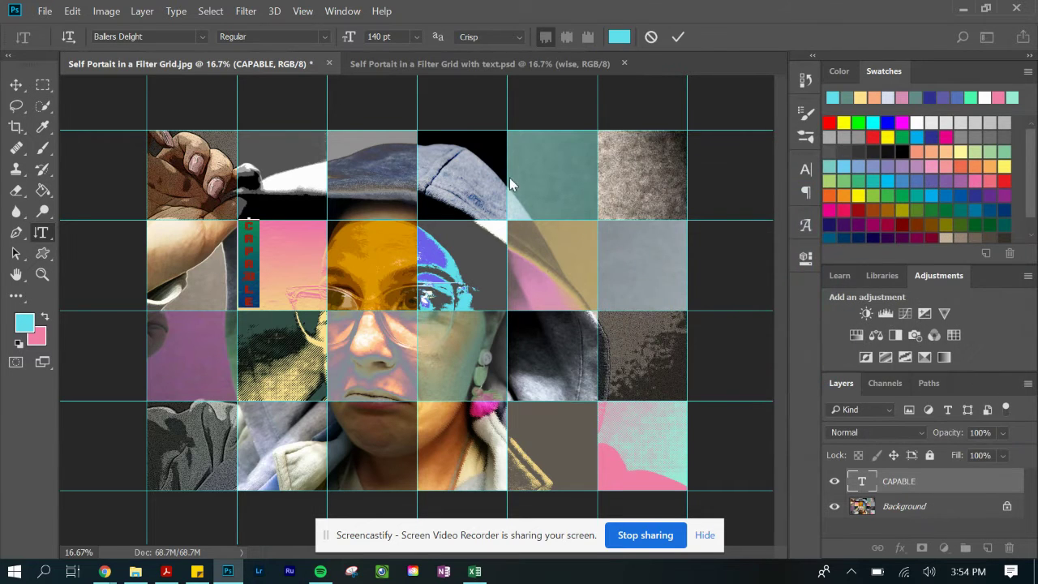
{"action": "left_click", "coordinate": [251, 235]}
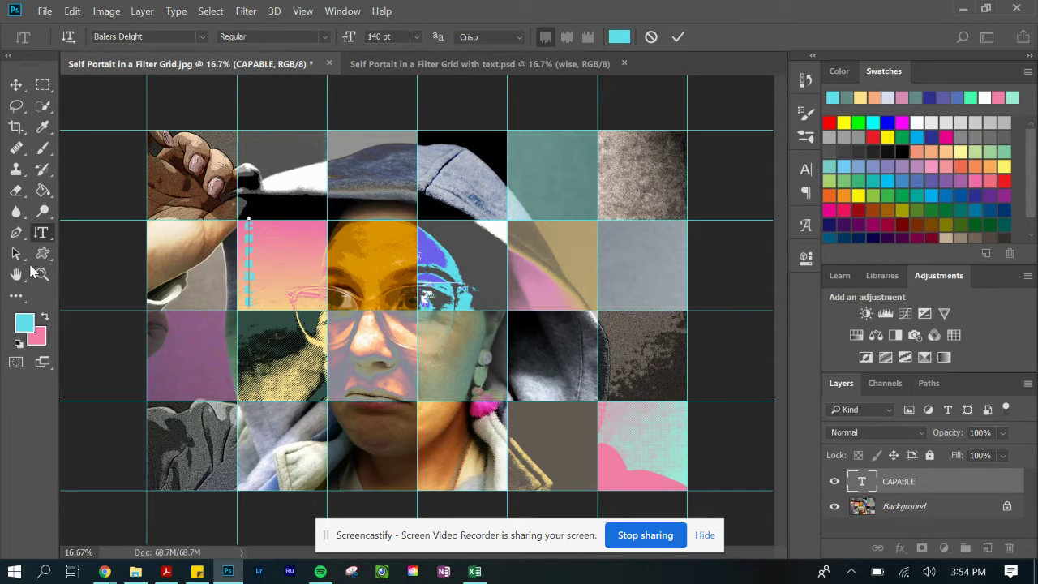
Add the horizontal text KIND inside the teal square with the Horizontal Type tool
{"action": "right_click", "coordinate": [43, 234]}
{"action": "left_click", "coordinate": [84, 233]}
{"action": "left_click", "coordinate": [523, 189]}
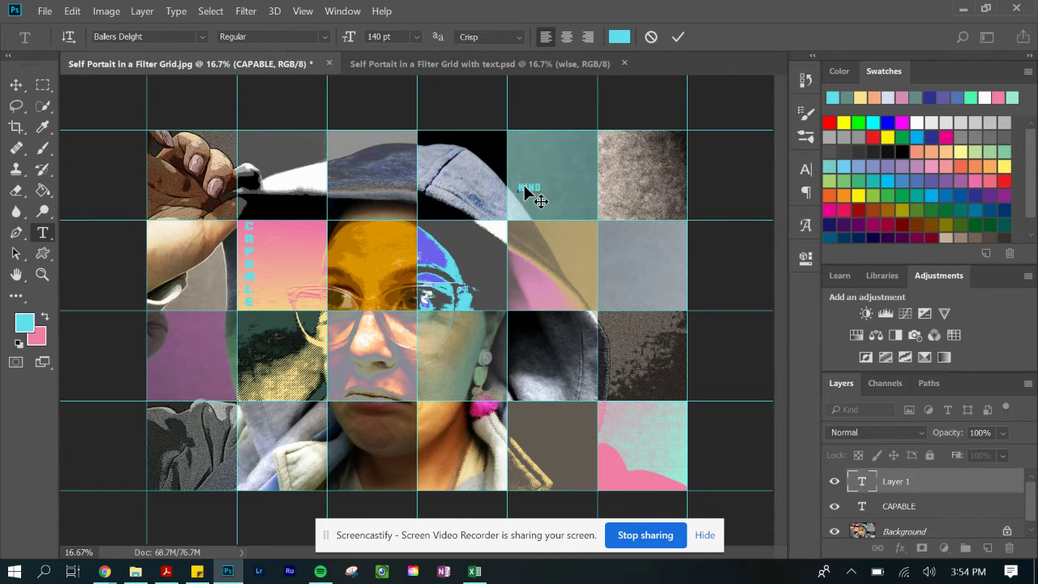
Select the KIND text and remove the Typekit filter to browse all available fonts
{"action": "left_click_drag", "start_coordinate": [517, 187], "coordinate": [548, 191]}
{"action": "left_click", "coordinate": [203, 38]}
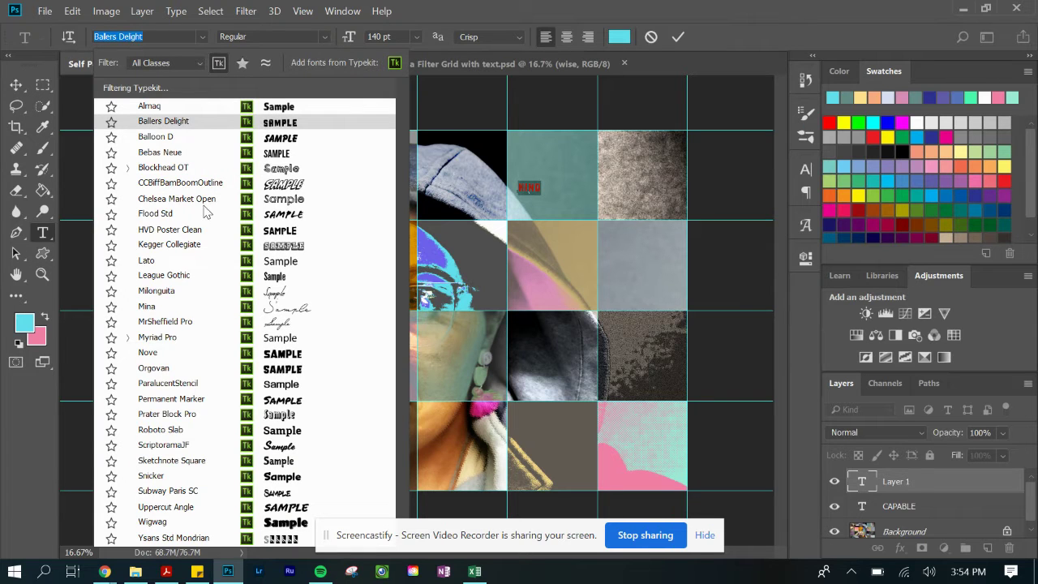
{"action": "left_click", "coordinate": [219, 62]}
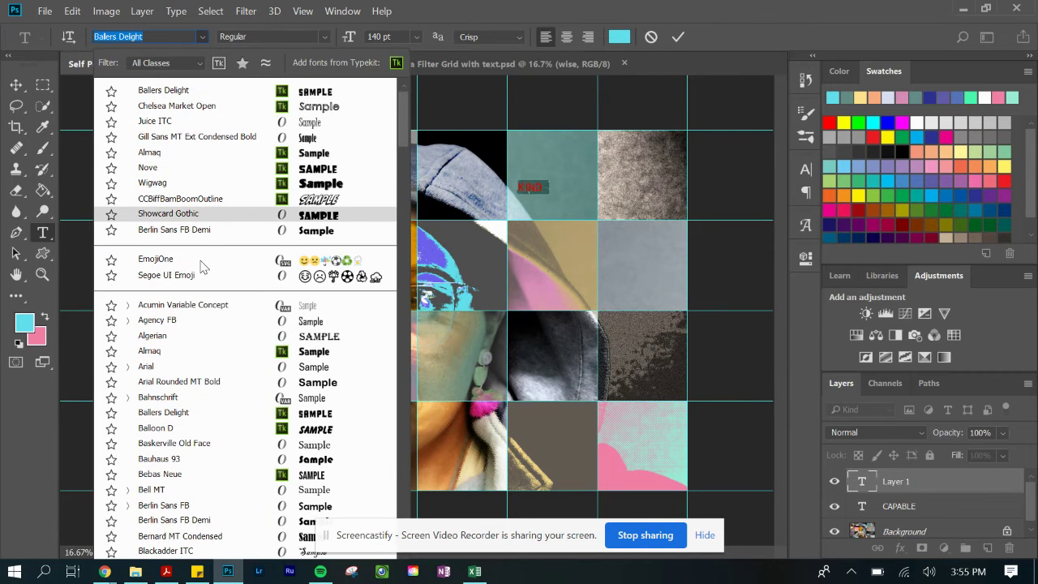
{"action": "scroll", "coordinate": [180, 494], "scroll_direction": "down", "scroll_amount": 1}
{"action": "scroll", "coordinate": [180, 494], "scroll_direction": "down", "scroll_amount": 1}
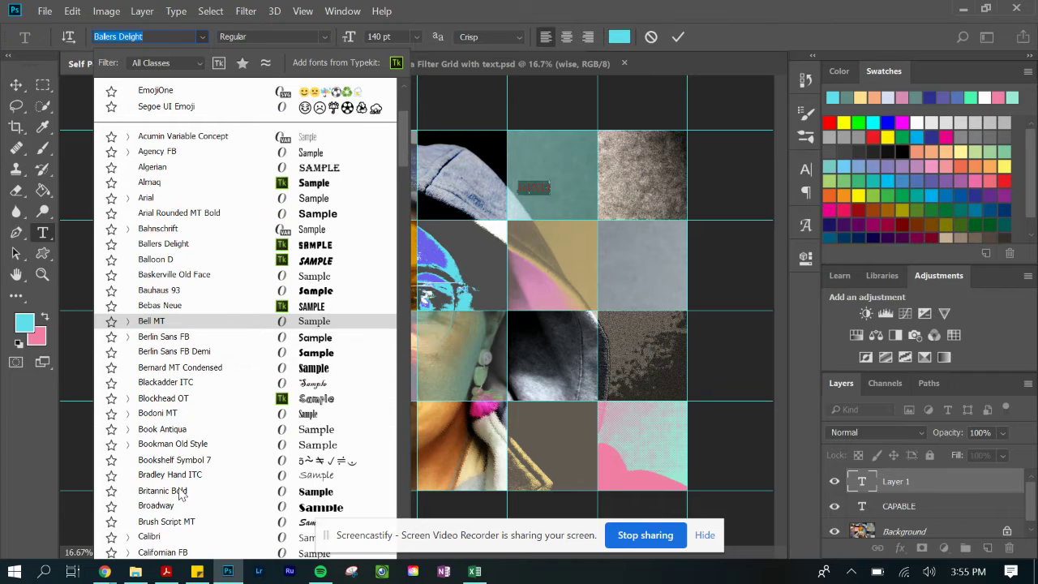
{"action": "key", "text": "Escape"}
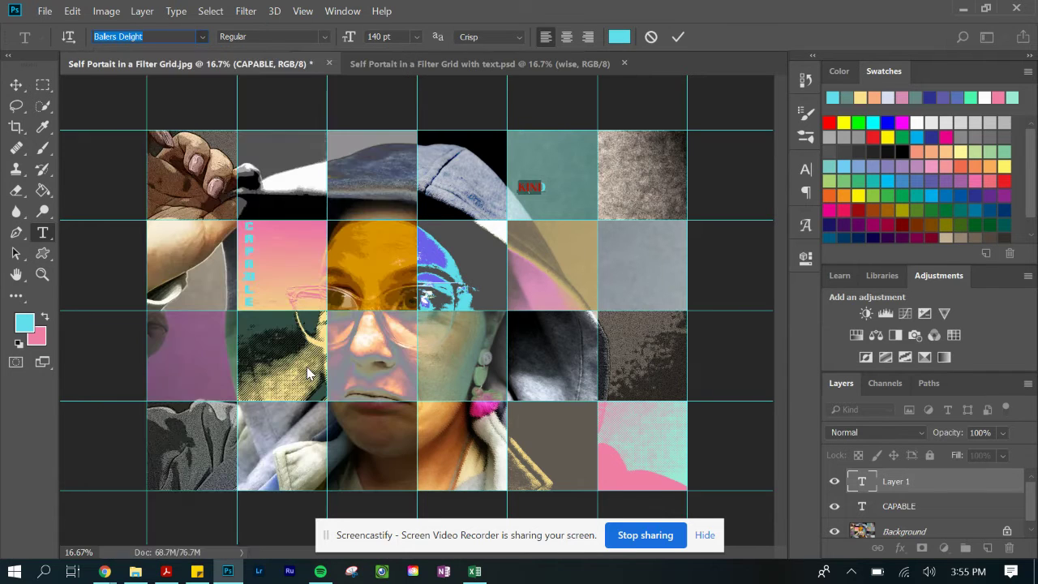
Preview different fonts on the selected KIND text and choose HVD Poster Clean
{"action": "left_click", "coordinate": [202, 38]}
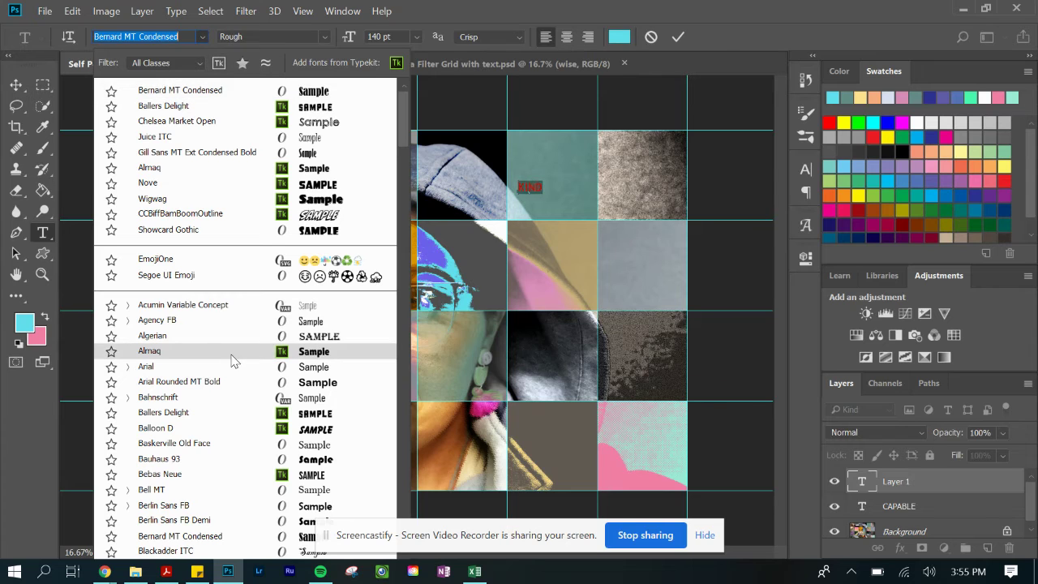
{"action": "scroll", "coordinate": [233, 361], "scroll_direction": "down", "scroll_amount": 2}
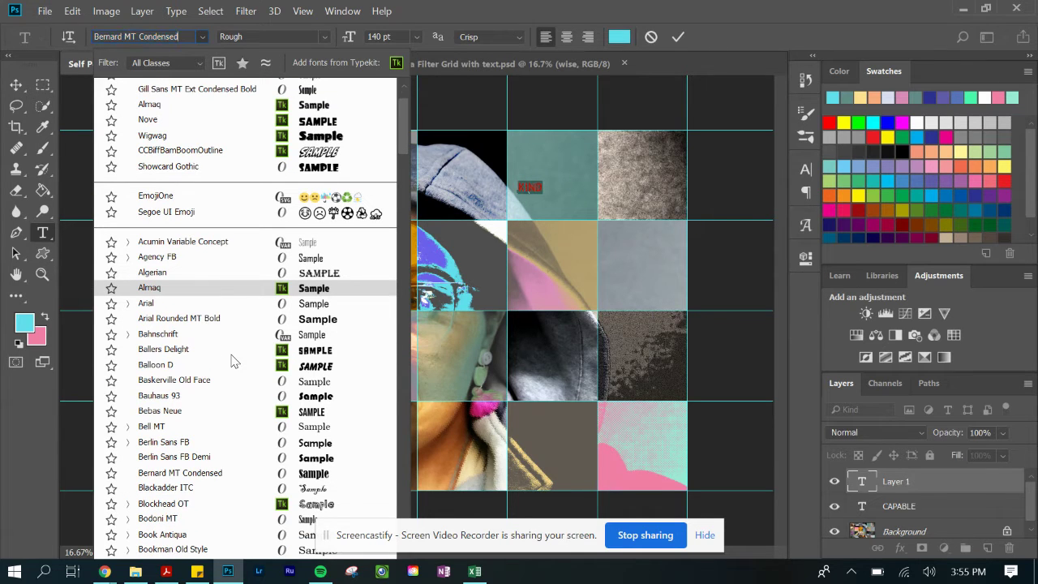
{"action": "key", "text": "Down"}
{"action": "key", "text": "Down"}
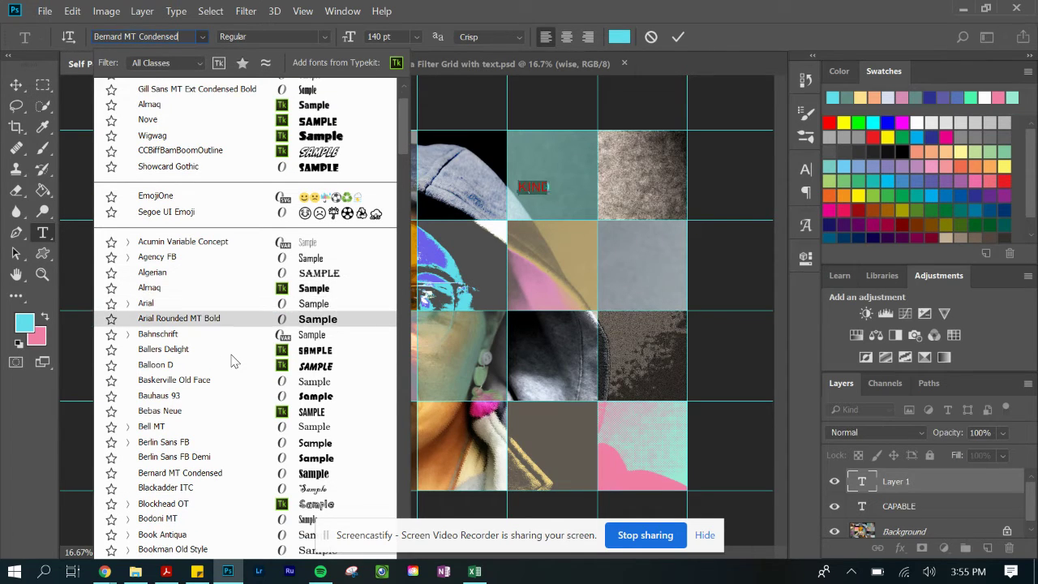
{"action": "key", "text": "Down"}
{"action": "key", "text": "Down"}
{"action": "key", "text": "Down"}
{"action": "key", "text": "Down"}
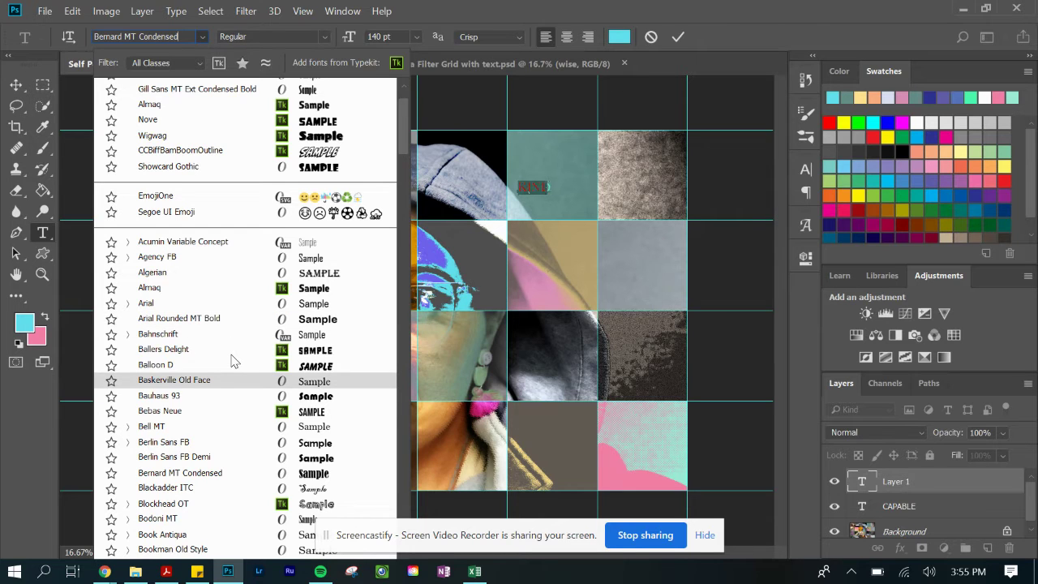
{"action": "key", "text": "Down"}
{"action": "key", "text": "Down"}
{"action": "key", "text": "Down"}
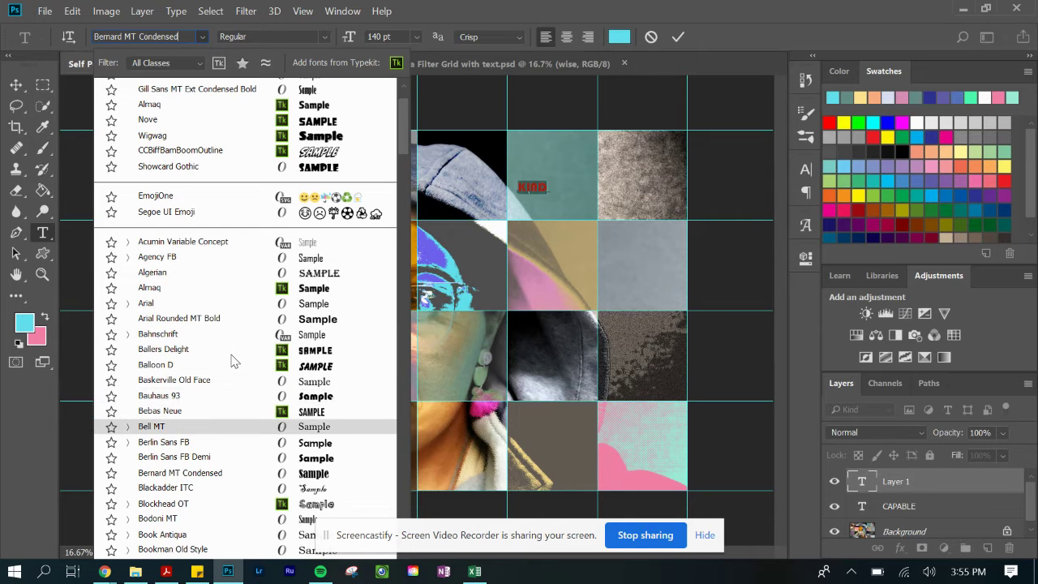
{"action": "key", "text": "Down"}
{"action": "key", "text": "Down"}
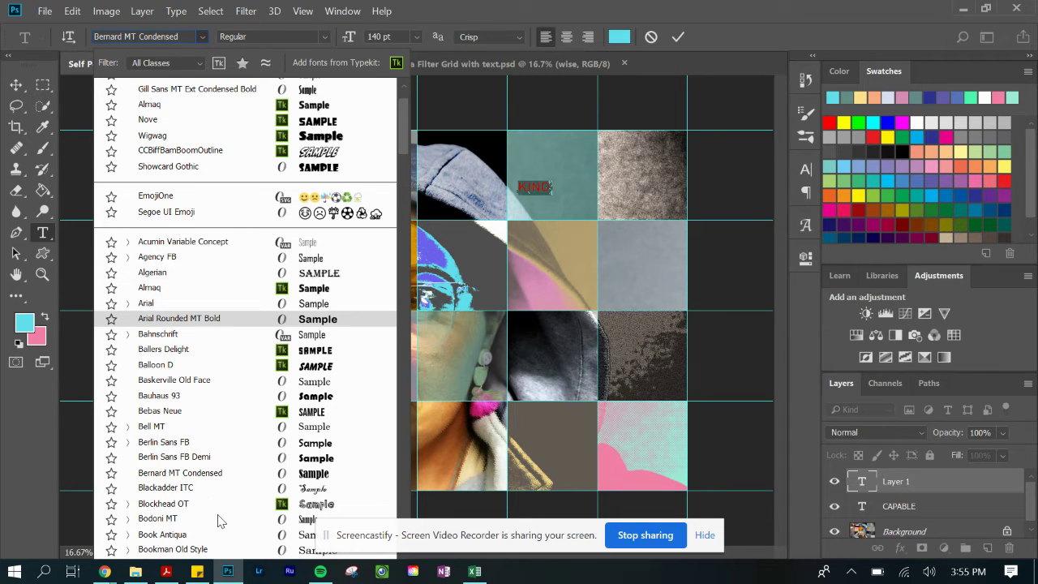
{"action": "scroll", "coordinate": [217, 519], "scroll_direction": "down", "scroll_amount": 7}
{"action": "scroll", "coordinate": [218, 519], "scroll_direction": "down", "scroll_amount": 10}
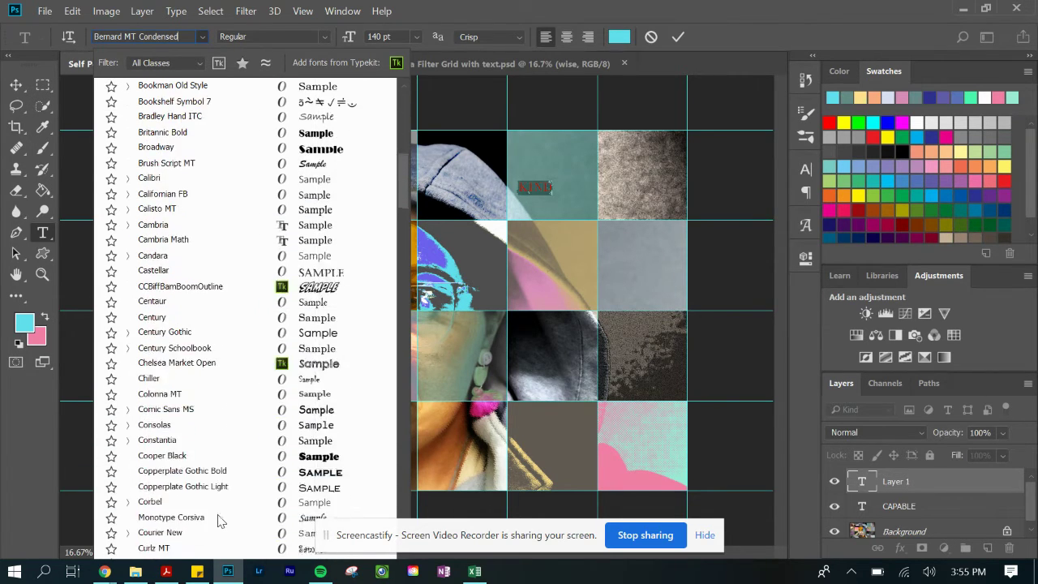
{"action": "scroll", "coordinate": [217, 519], "scroll_direction": "down", "scroll_amount": 10}
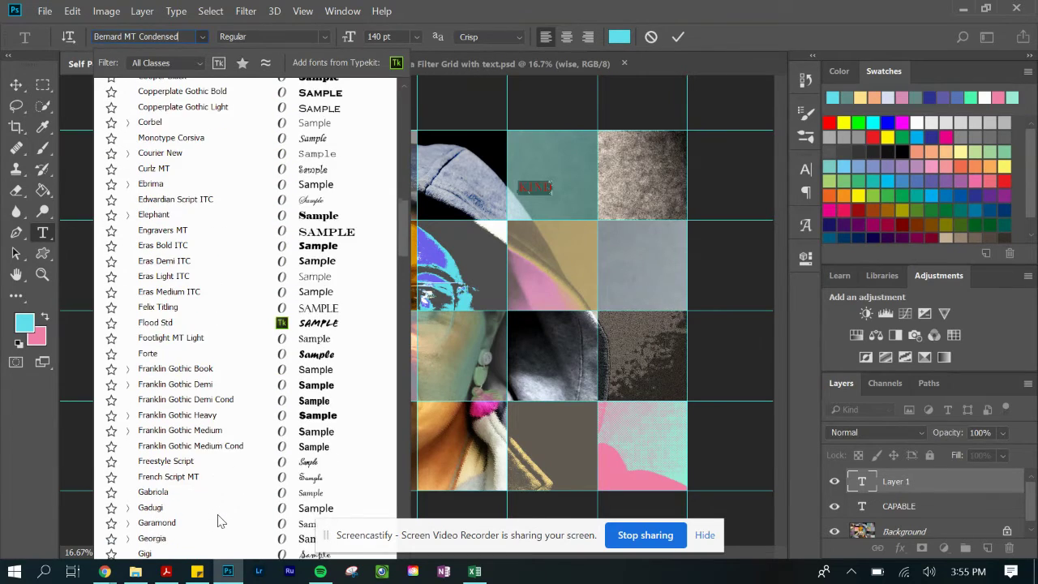
{"action": "scroll", "coordinate": [217, 519], "scroll_direction": "down", "scroll_amount": 4}
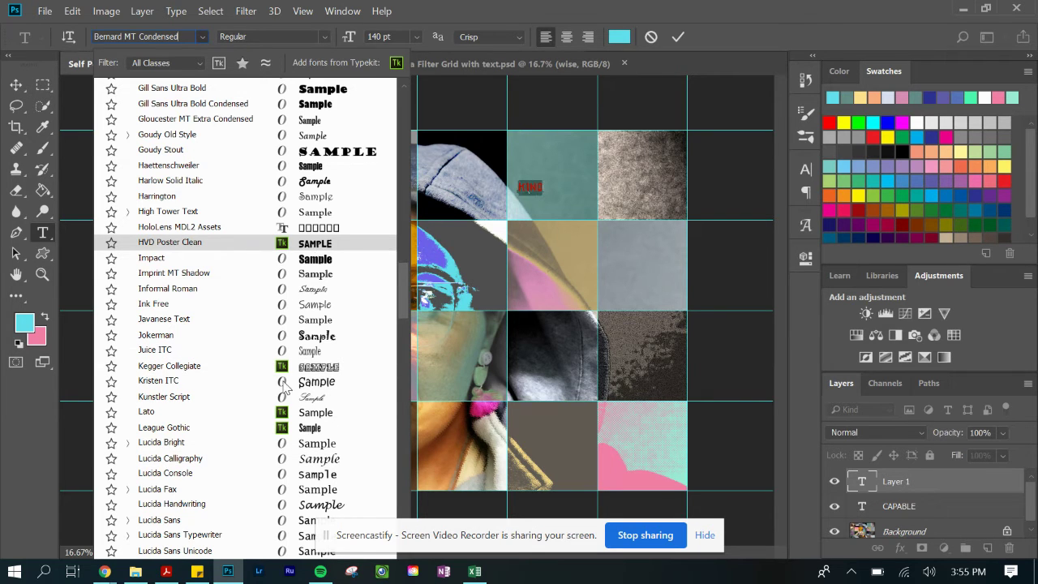
{"action": "scroll", "coordinate": [284, 390], "scroll_direction": "down", "scroll_amount": 6}
{"action": "scroll", "coordinate": [283, 390], "scroll_direction": "down", "scroll_amount": 5}
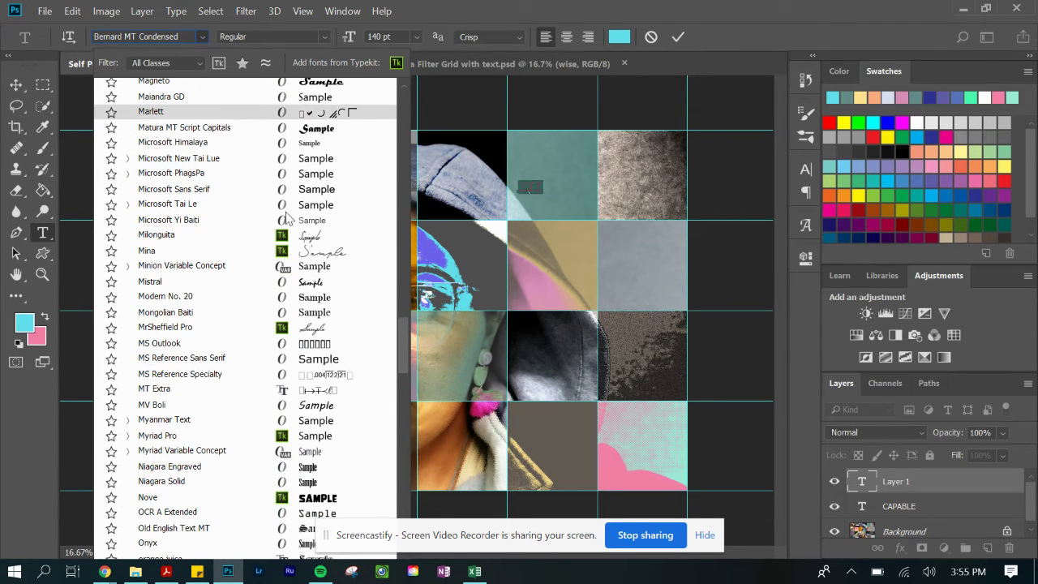
{"action": "scroll", "coordinate": [282, 375], "scroll_direction": "up", "scroll_amount": 7}
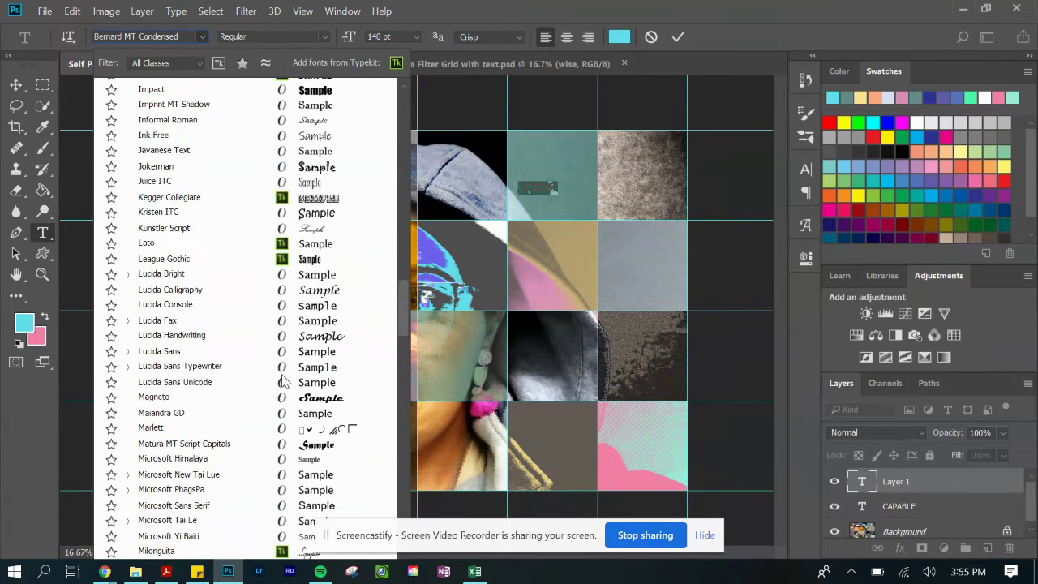
{"action": "scroll", "coordinate": [283, 381], "scroll_direction": "up", "scroll_amount": 3}
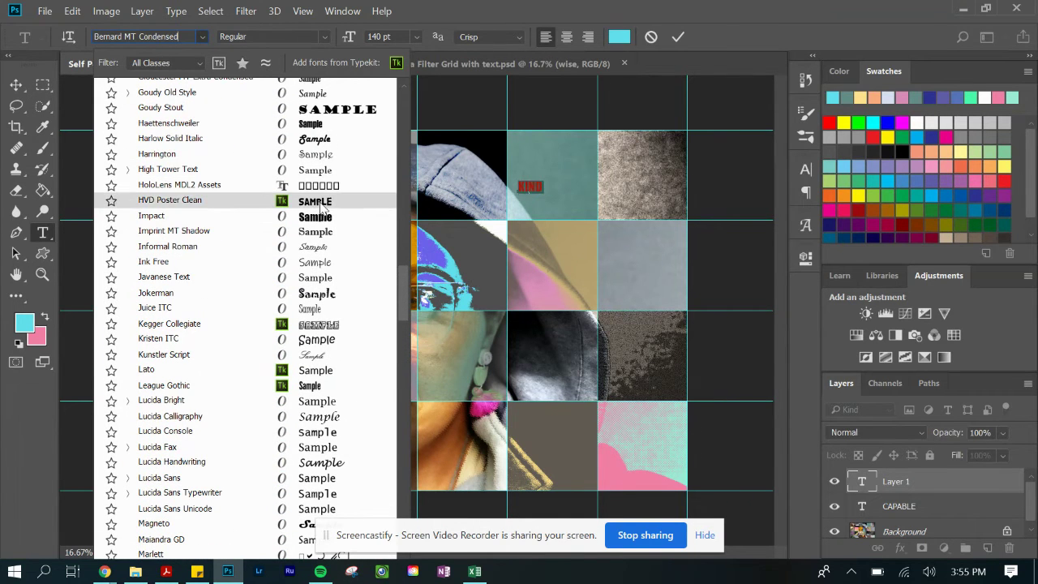
{"action": "left_click", "coordinate": [320, 205]}
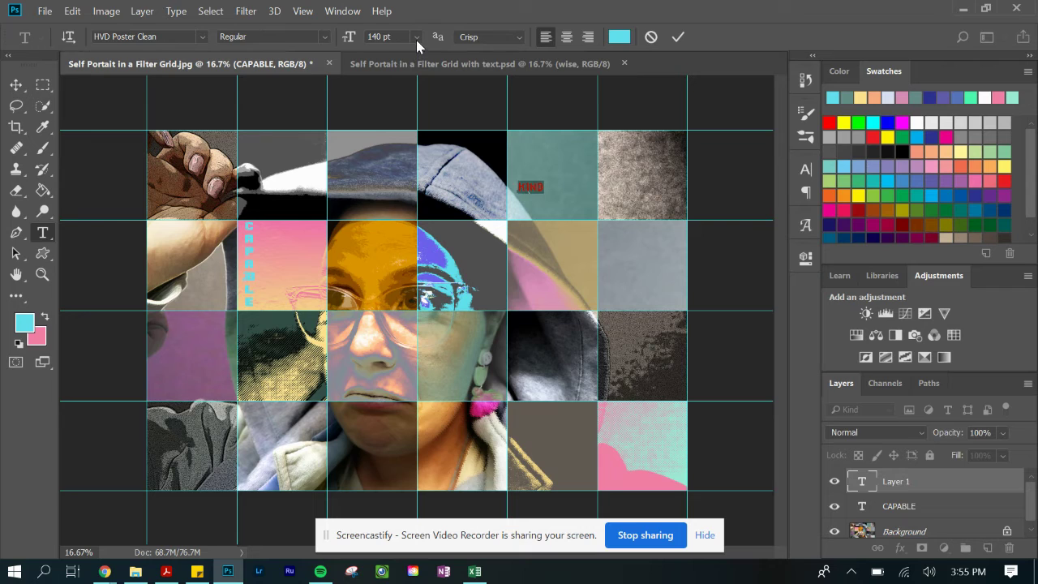
Set the KIND text size to 300 pt and move the word to the upper part of the teal square
{"action": "double_click", "coordinate": [369, 37]}
{"action": "key", "text": "Return"}
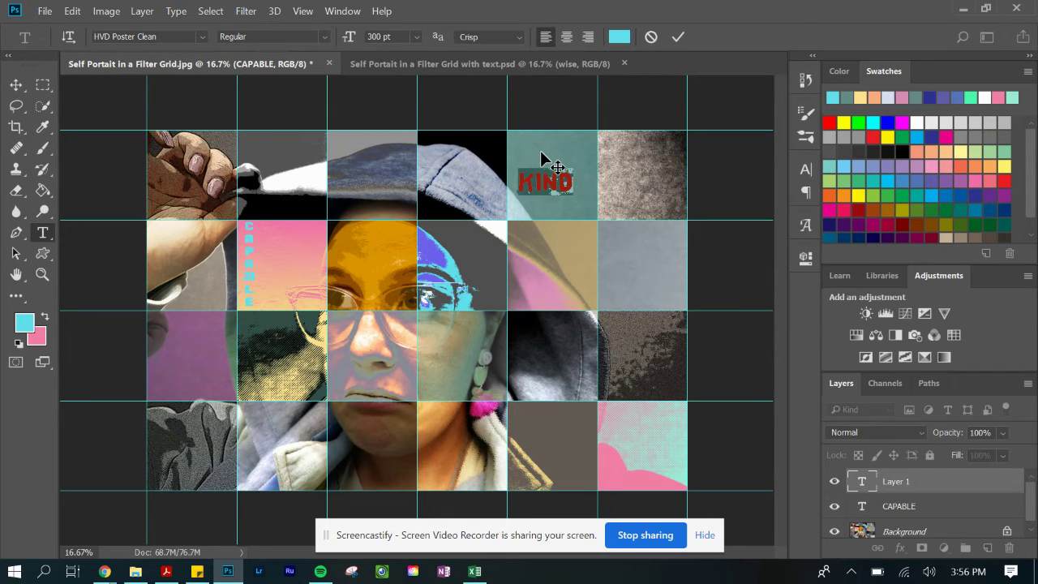
{"action": "left_click_drag", "start_coordinate": [540, 150], "coordinate": [537, 120]}
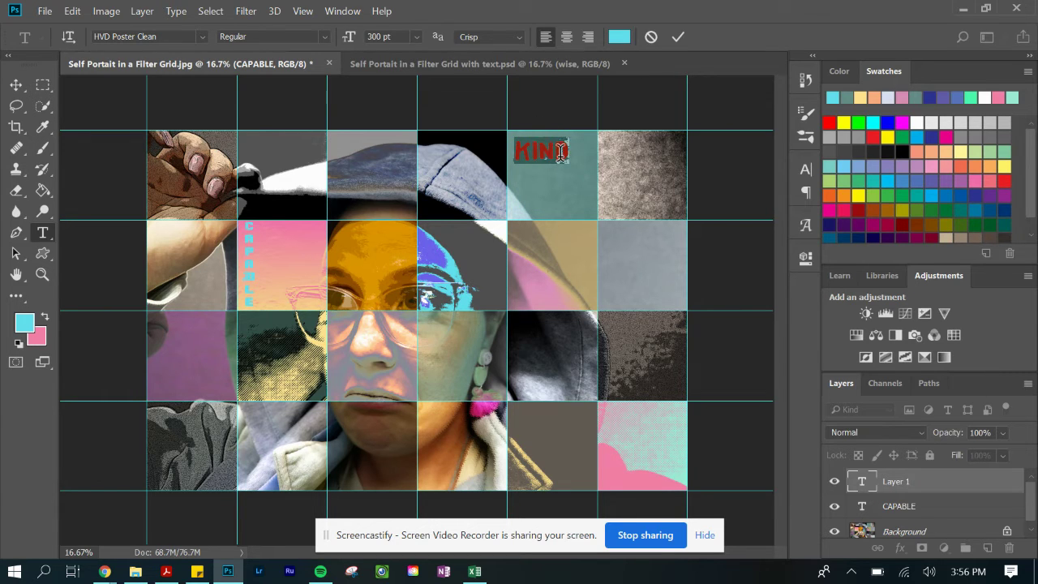
Recolour the selected KIND text with pink #f1919f sampled from the pink gradient square containing CAPABLE
{"action": "left_click", "coordinate": [560, 153]}
{"action": "key", "text": "shift+Left"}
{"action": "key", "text": "shift+Left"}
{"action": "key", "text": "shift+Left"}
{"action": "key", "text": "shift+Left"}
{"action": "left_click", "coordinate": [619, 36]}
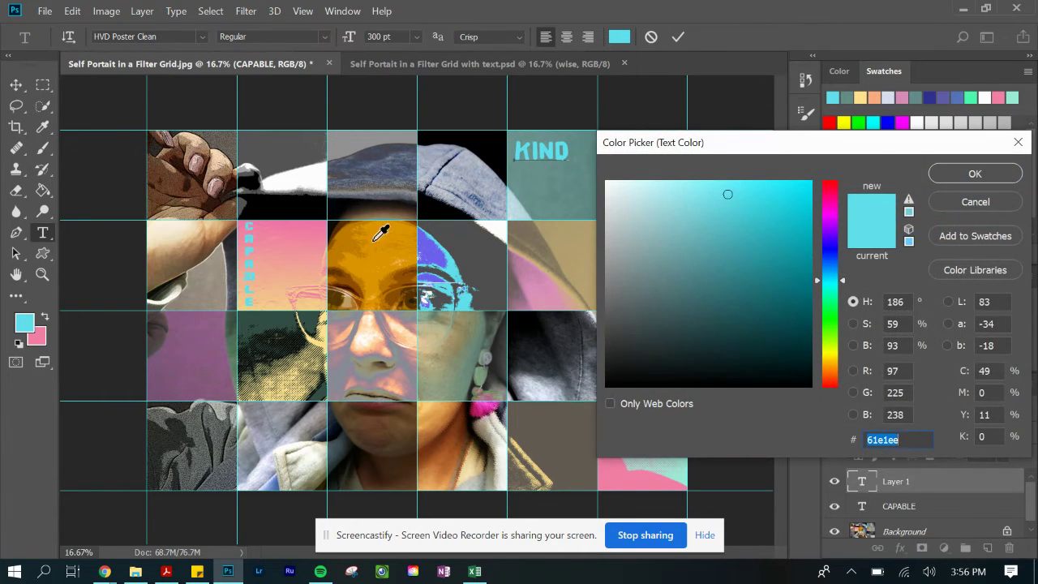
{"action": "left_click", "coordinate": [289, 237]}
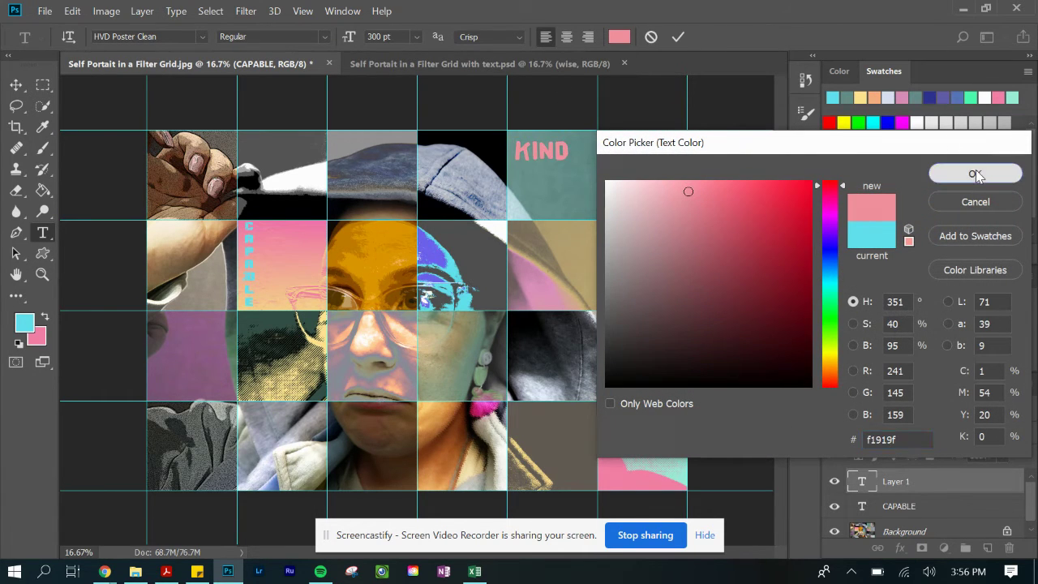
{"action": "left_click", "coordinate": [975, 174]}
{"action": "left_click", "coordinate": [559, 149]}
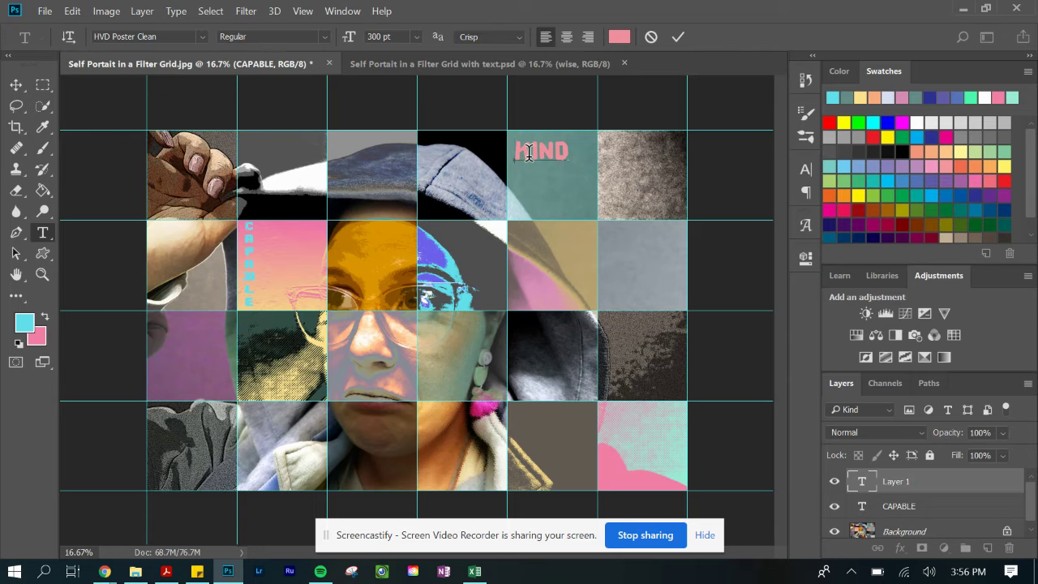
{"action": "left_click_drag", "start_coordinate": [529, 151], "coordinate": [526, 152]}
{"action": "scroll", "coordinate": [900, 511], "scroll_direction": "down", "scroll_amount": 1}
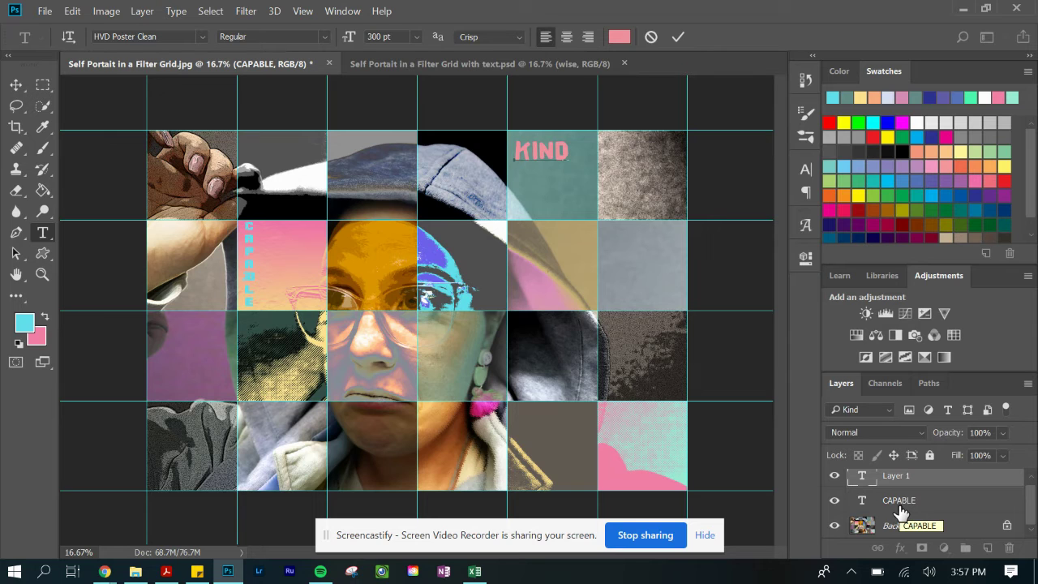
{"action": "scroll", "coordinate": [900, 510], "scroll_direction": "up", "scroll_amount": 1}
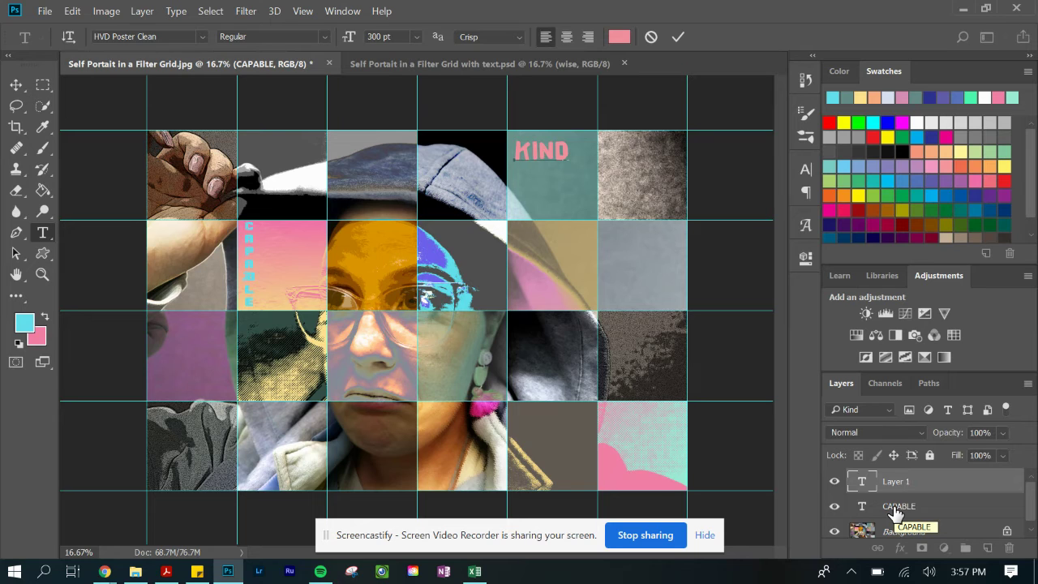
Save the layered document as a Photoshop file named "Self Portait in a Filter Grid #2" with Maximize Compatibility enabled
{"action": "left_click", "coordinate": [46, 11]}
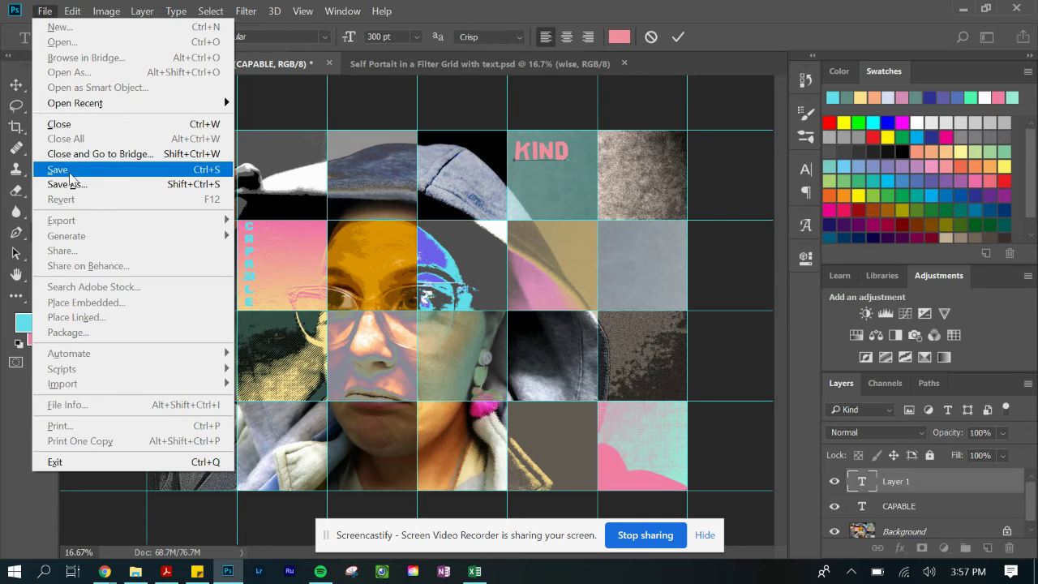
{"action": "left_click", "coordinate": [73, 184]}
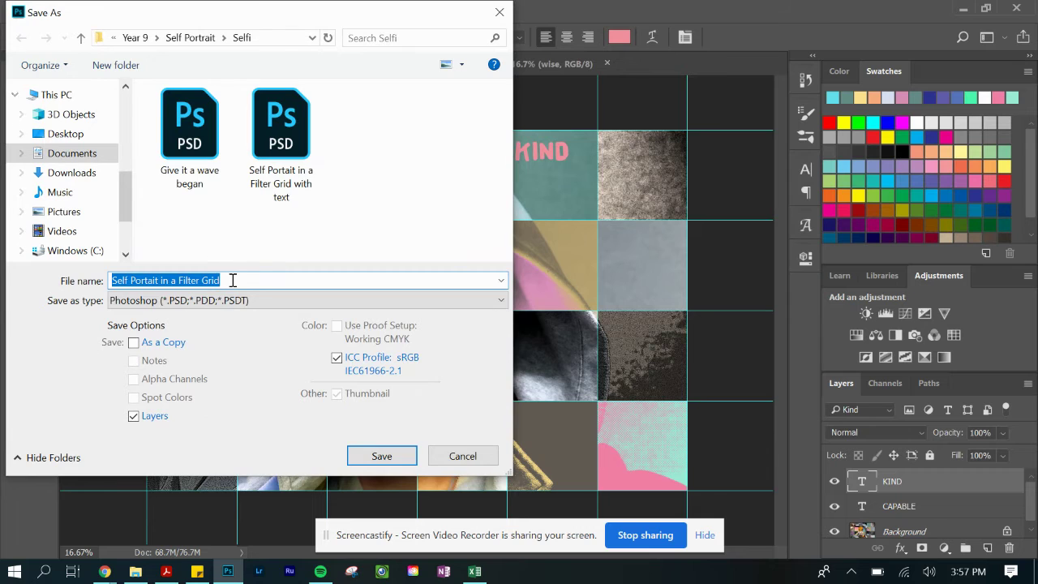
{"action": "left_click", "coordinate": [233, 280]}
{"action": "type", "text": "#2"}
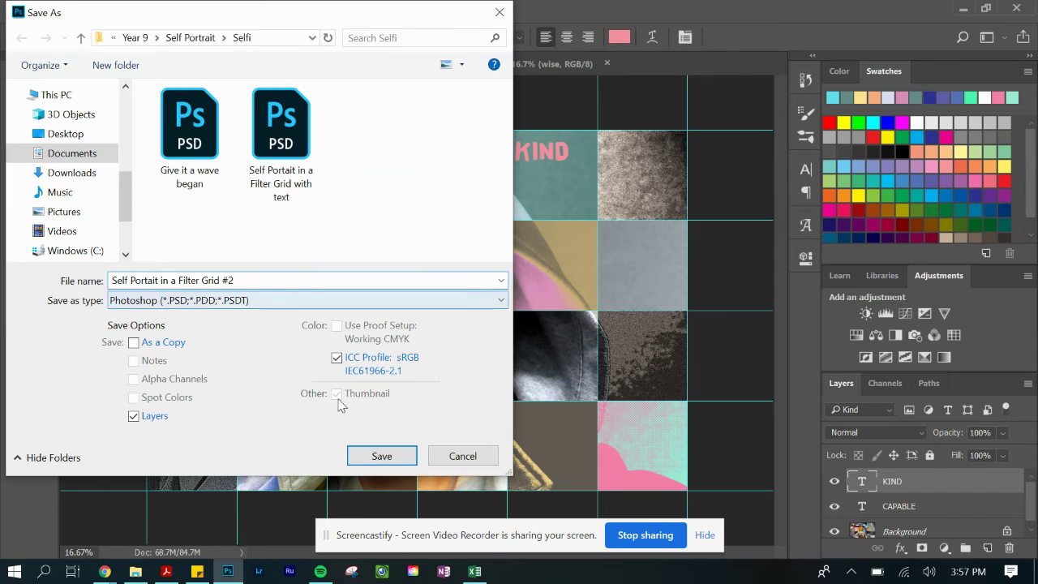
{"action": "left_click", "coordinate": [381, 456]}
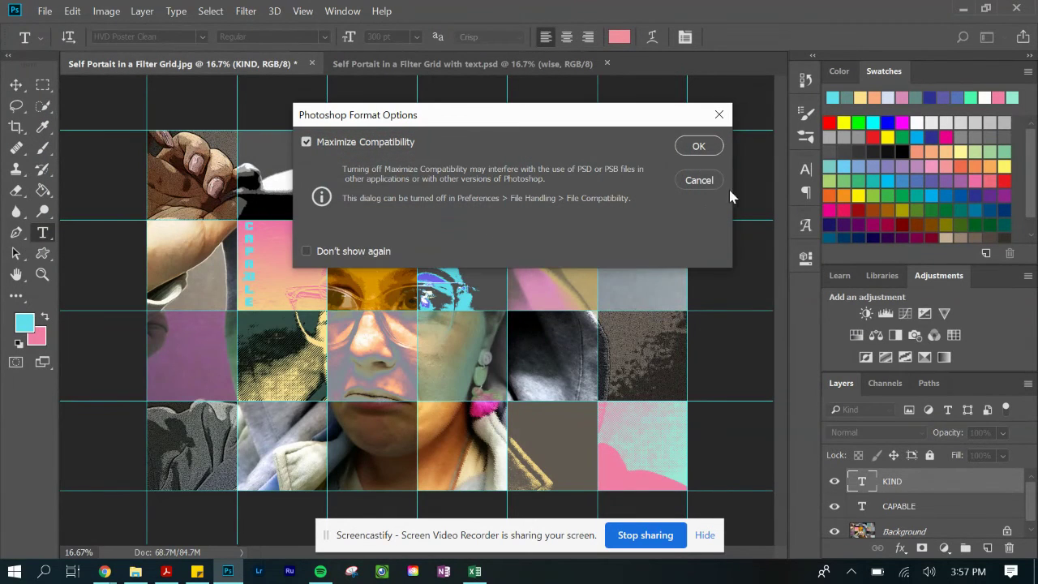
{"action": "left_click", "coordinate": [690, 144]}
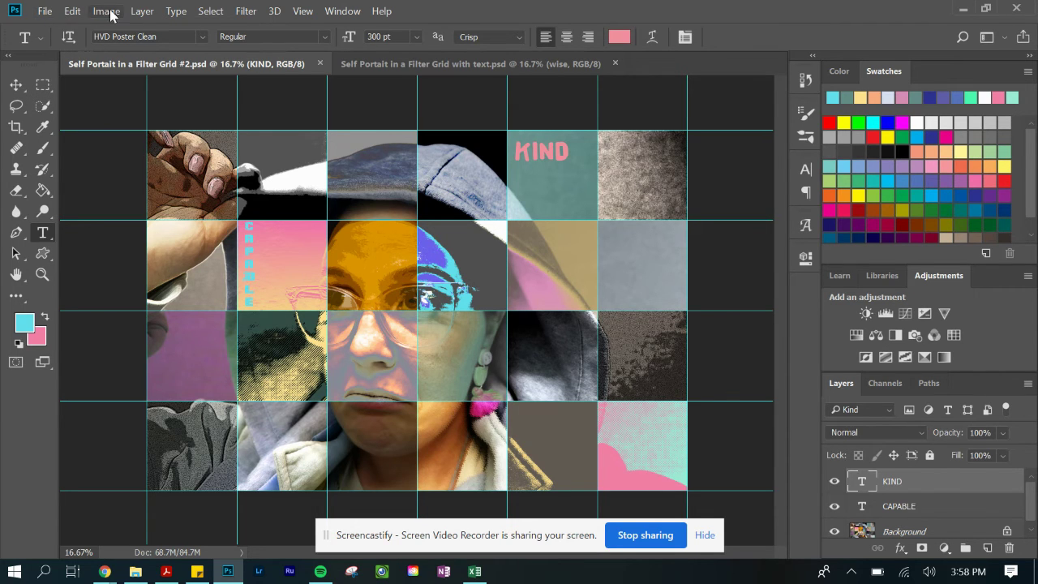
Merge all visible layers, combining the KIND and CAPABLE text with the background
{"action": "left_click", "coordinate": [143, 11]}
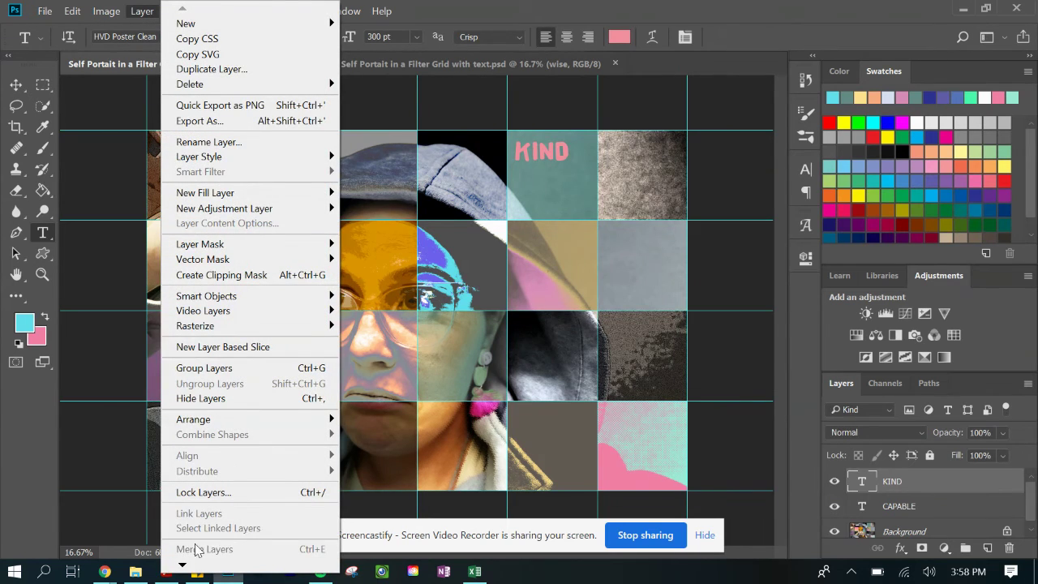
{"action": "mouse_move", "coordinate": [183, 565]}
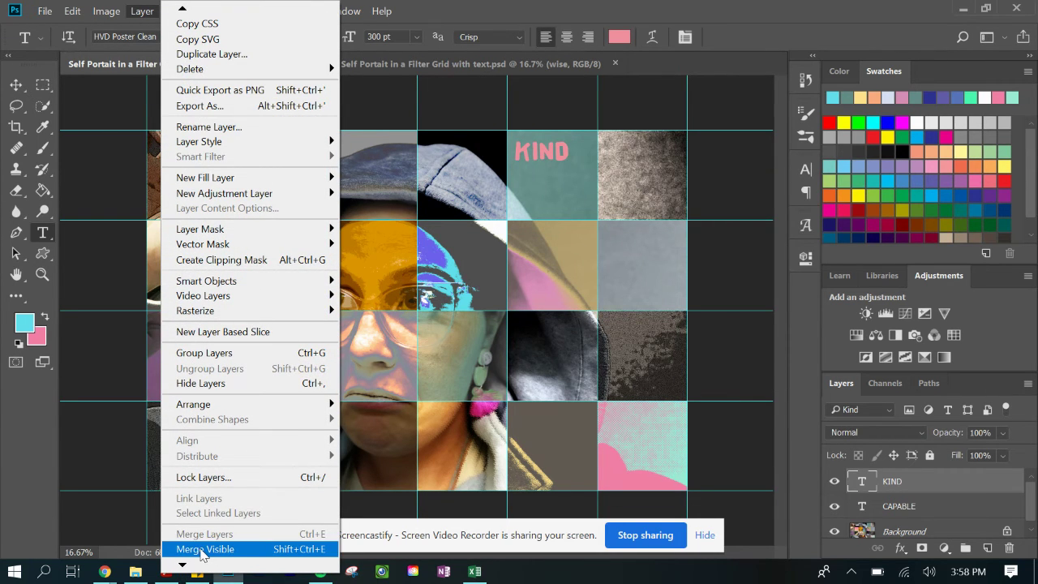
{"action": "left_click", "coordinate": [202, 550]}
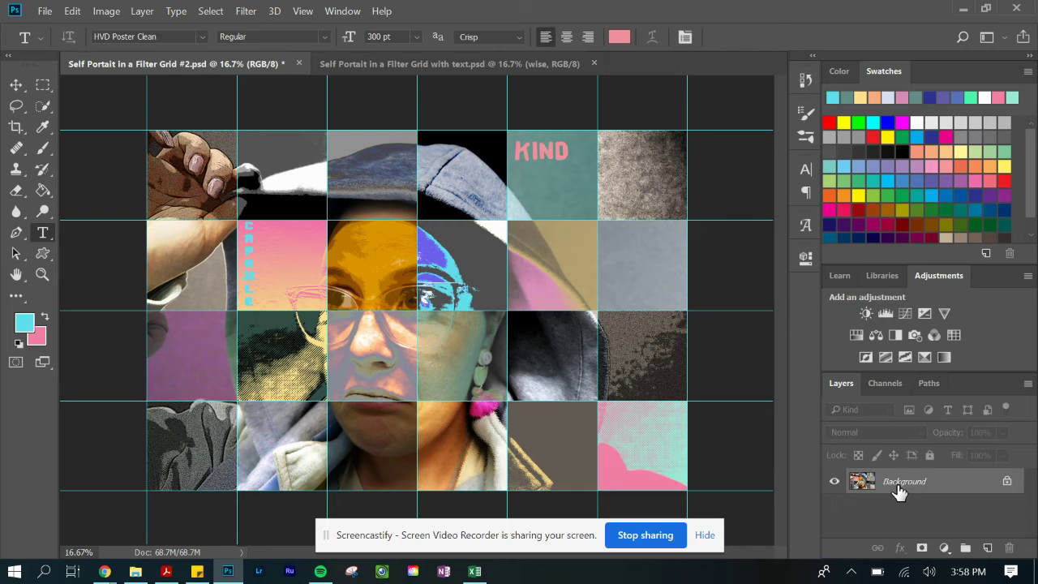
Start saving the merged image under the Save As command with JPEG as the file format
{"action": "left_click", "coordinate": [43, 11]}
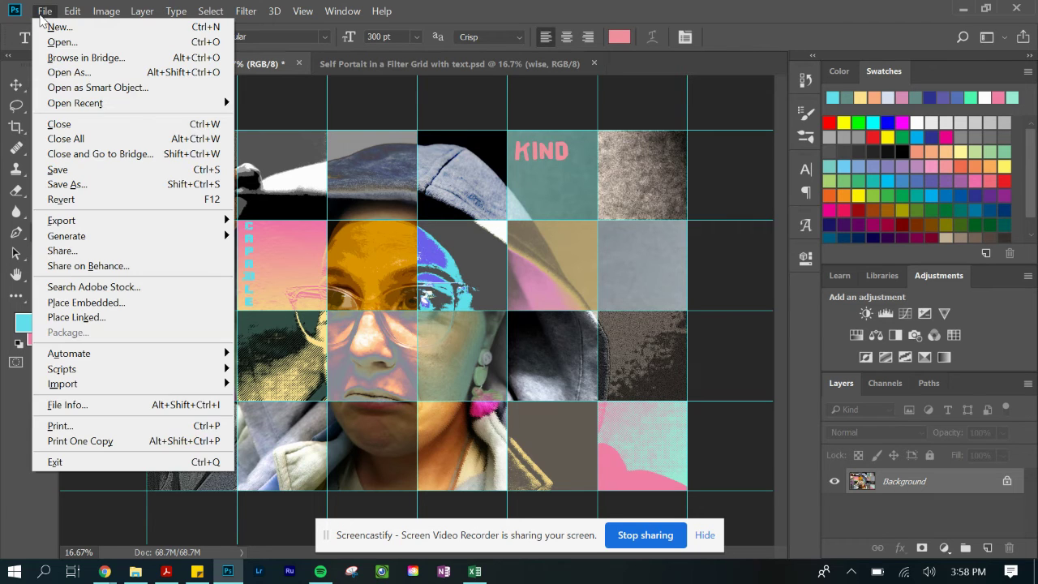
{"action": "left_click", "coordinate": [87, 183]}
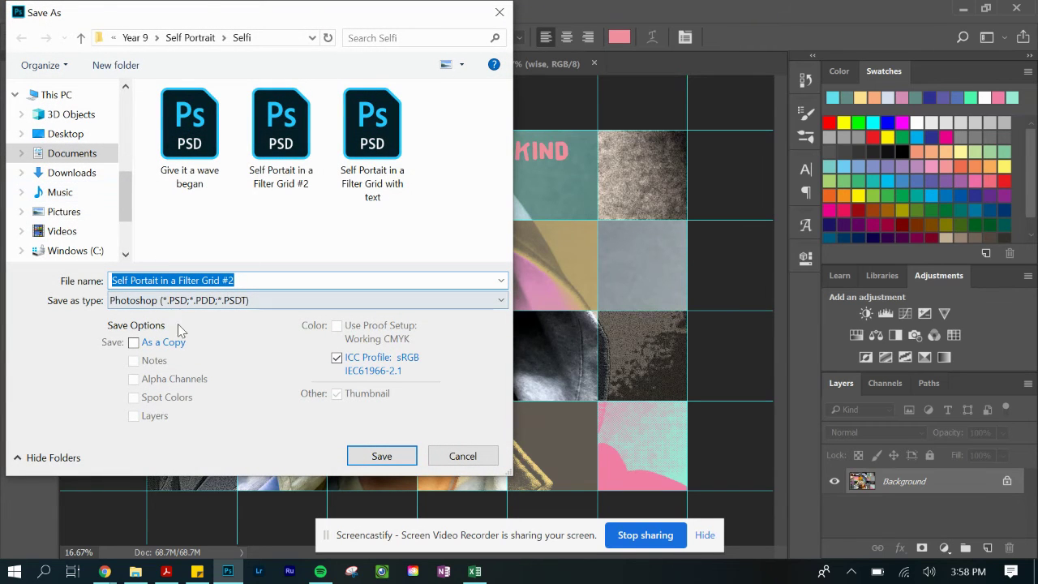
{"action": "left_click", "coordinate": [140, 301]}
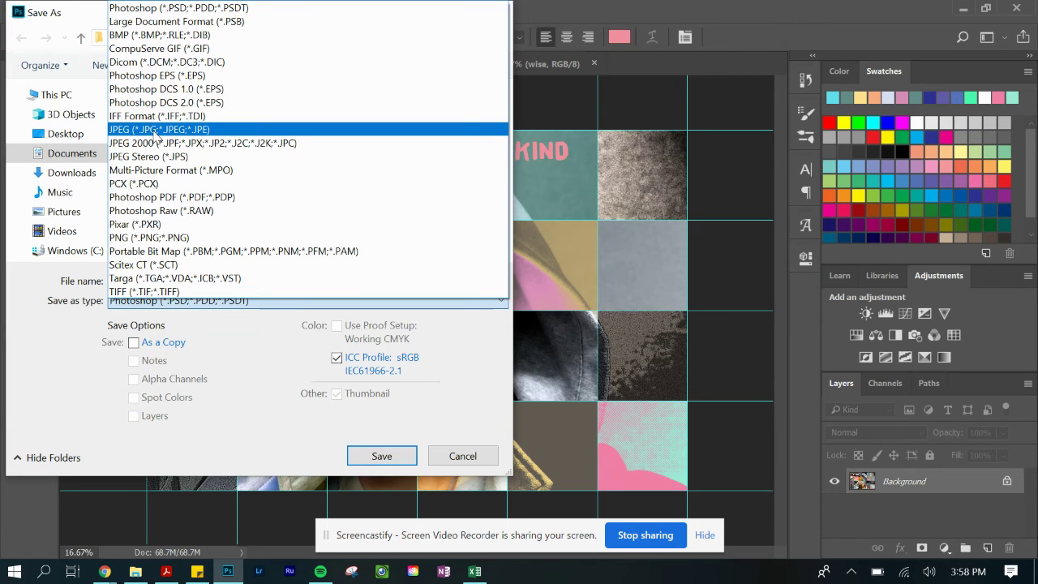
{"action": "left_click", "coordinate": [204, 131]}
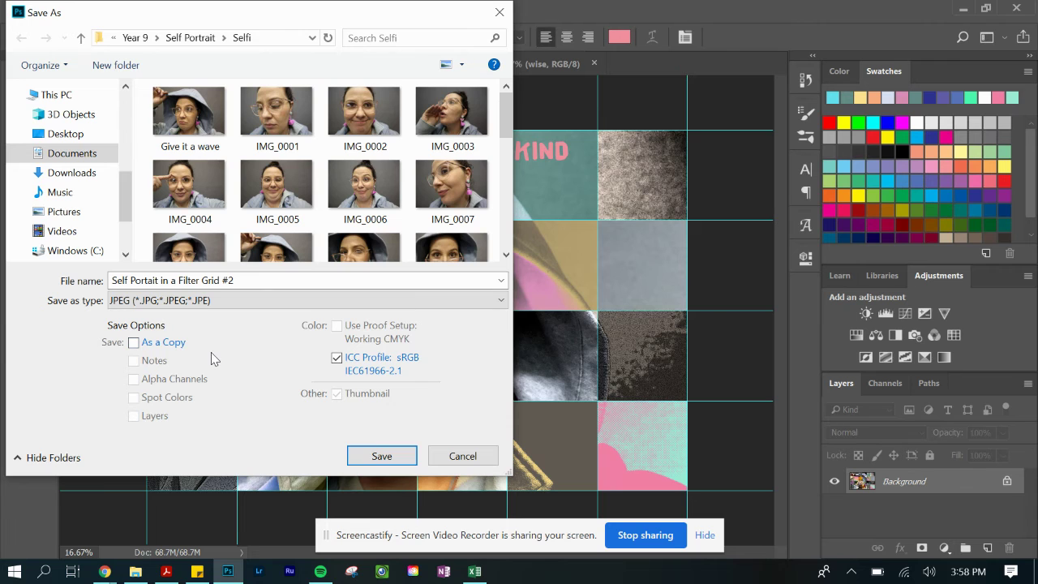
Look through the existing JPEG images in the Selfi destination folder
{"action": "scroll", "coordinate": [410, 147], "scroll_direction": "down", "scroll_amount": 10}
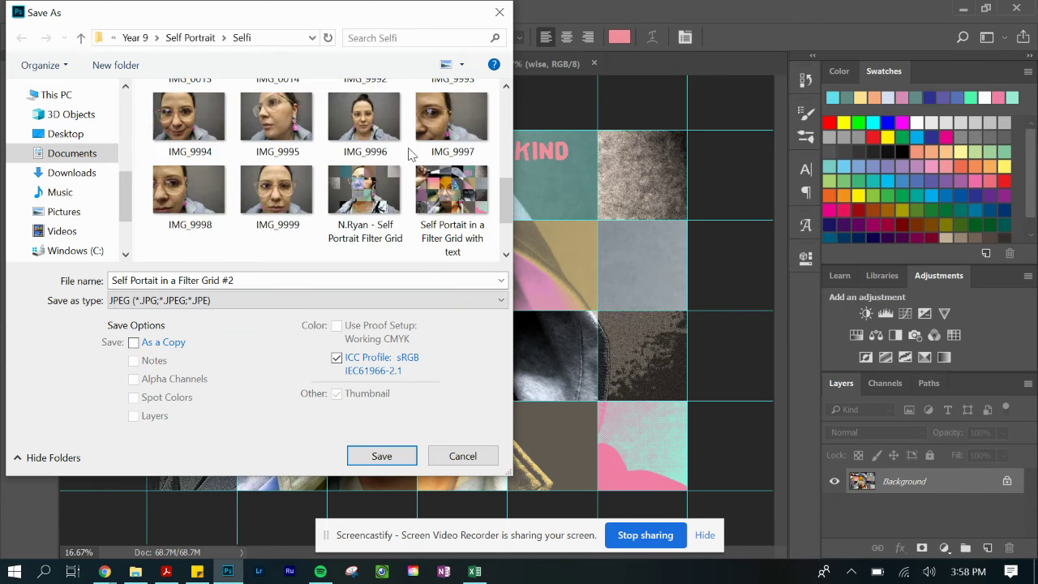
{"action": "scroll", "coordinate": [411, 155], "scroll_direction": "up", "scroll_amount": 15}
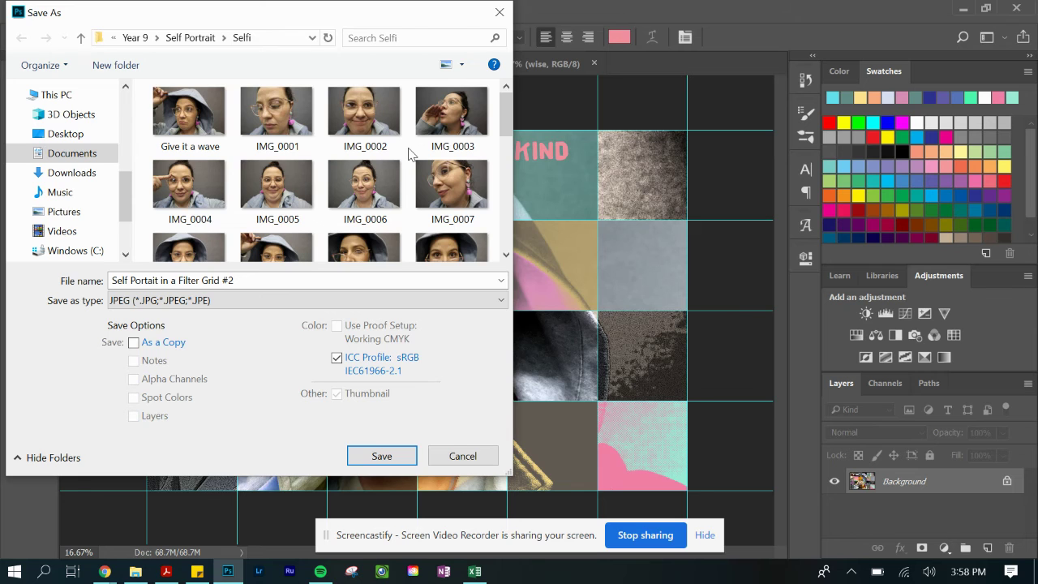
{"action": "scroll", "coordinate": [410, 154], "scroll_direction": "down", "scroll_amount": 10}
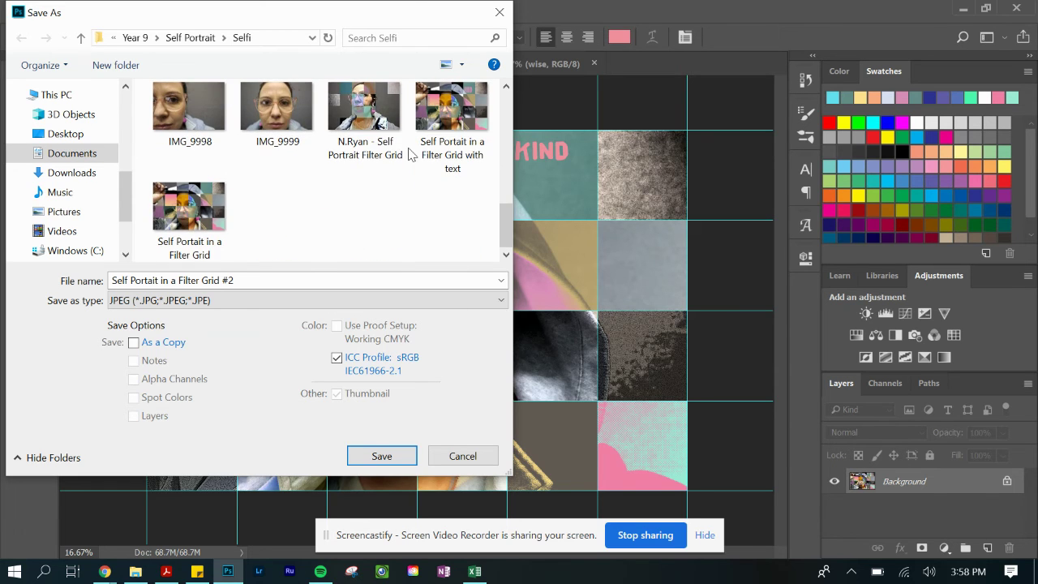
{"action": "scroll", "coordinate": [411, 154], "scroll_direction": "up", "scroll_amount": 3}
{"action": "scroll", "coordinate": [410, 154], "scroll_direction": "up", "scroll_amount": 1}
{"action": "scroll", "coordinate": [410, 154], "scroll_direction": "up", "scroll_amount": 2}
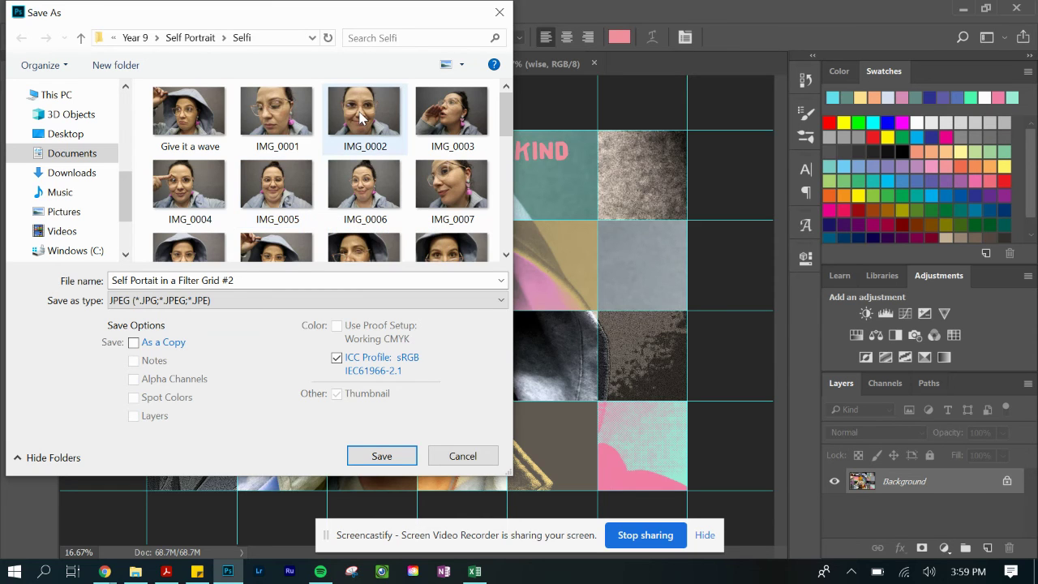
{"action": "scroll", "coordinate": [322, 220], "scroll_direction": "down", "scroll_amount": 15}
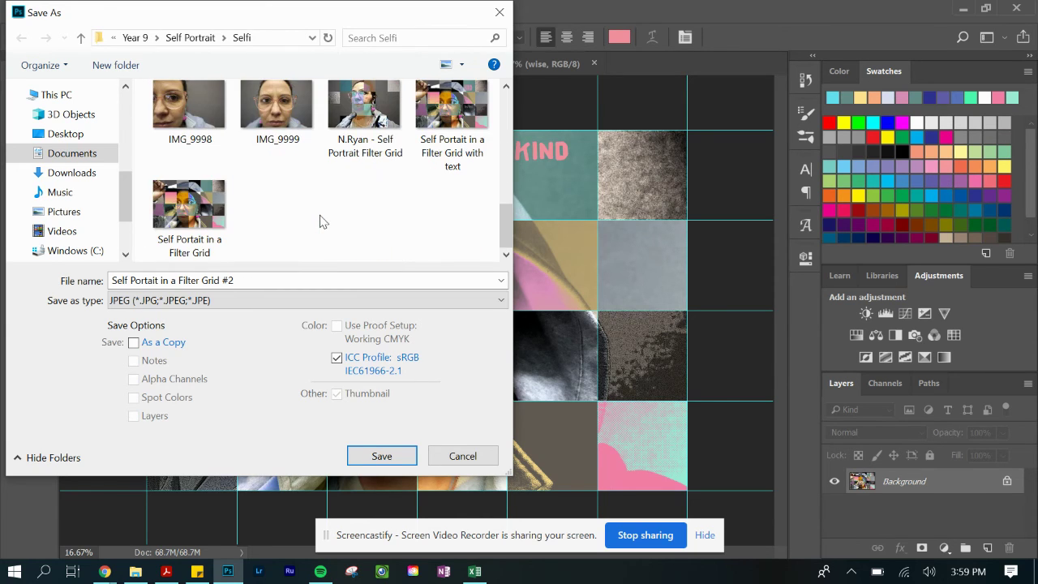
Save the JPEG as "Self Portait in a Filter Grid #2" at Maximum quality 12 with the Baseline ("Standard") format option
{"action": "left_click", "coordinate": [248, 279]}
{"action": "left_click", "coordinate": [248, 279]}
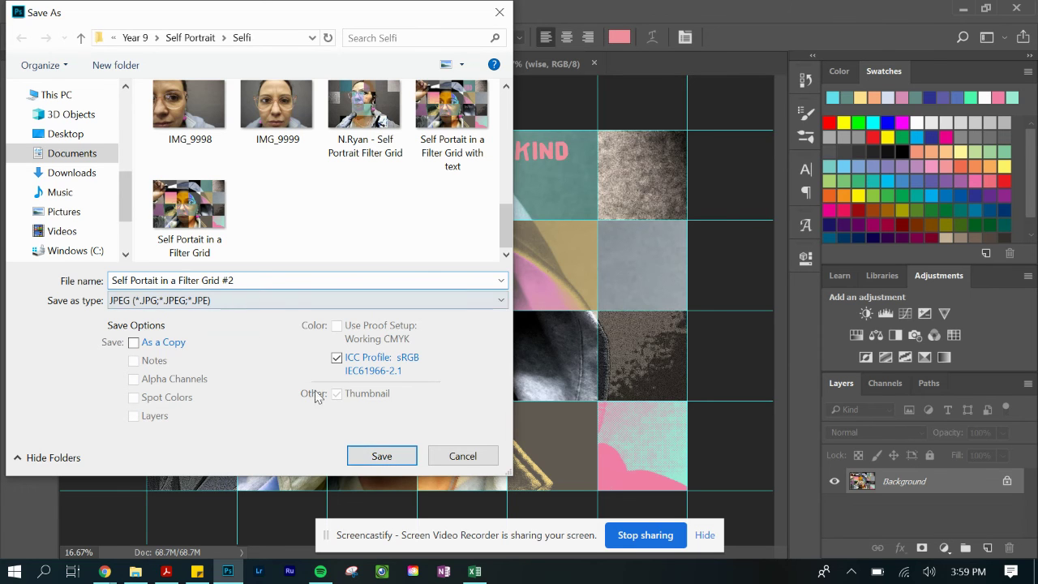
{"action": "left_click", "coordinate": [386, 457]}
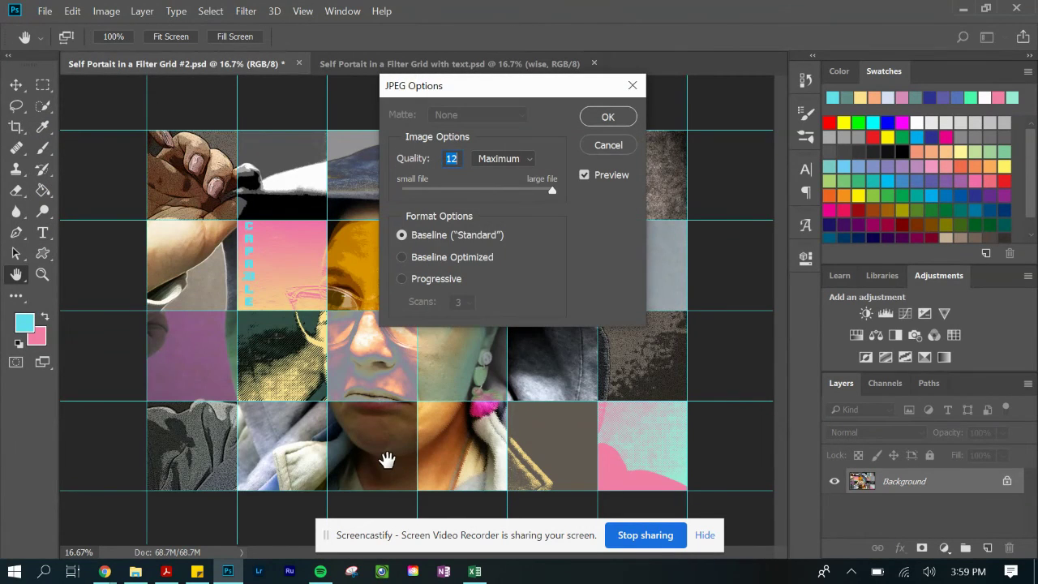
{"action": "left_click", "coordinate": [614, 120]}
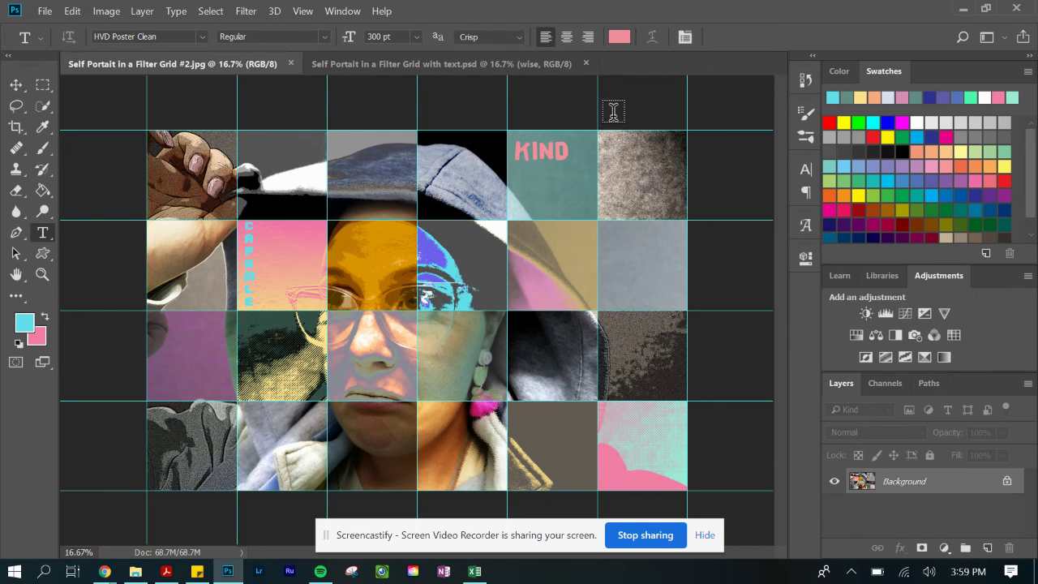
Switch to File Explorer and open the folder Documents > SFC > Year 9 > Self Portrait > Selfi
{"action": "left_click", "coordinate": [963, 9]}
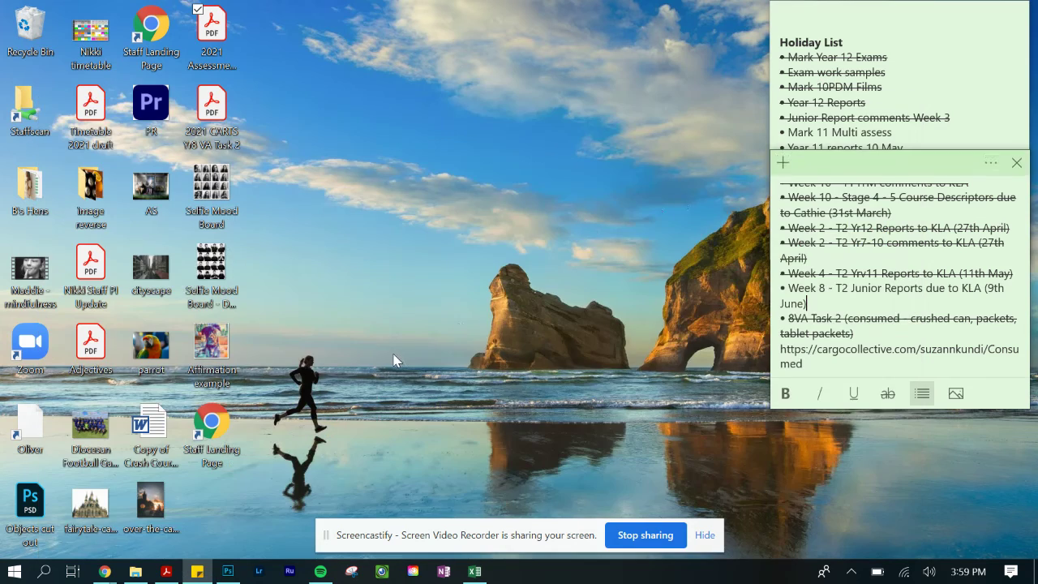
{"action": "left_click", "coordinate": [135, 571]}
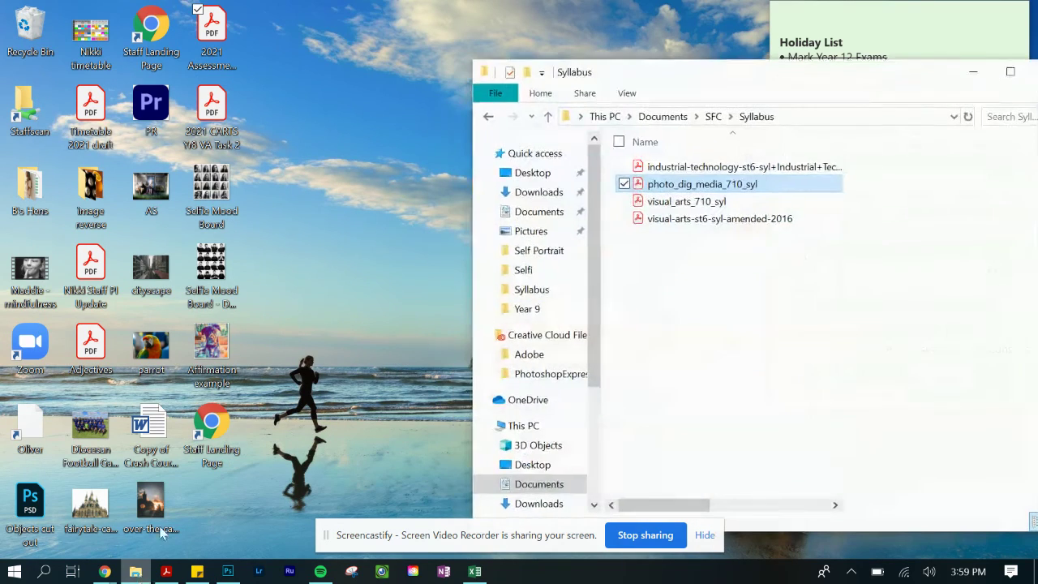
{"action": "left_click", "coordinate": [542, 213]}
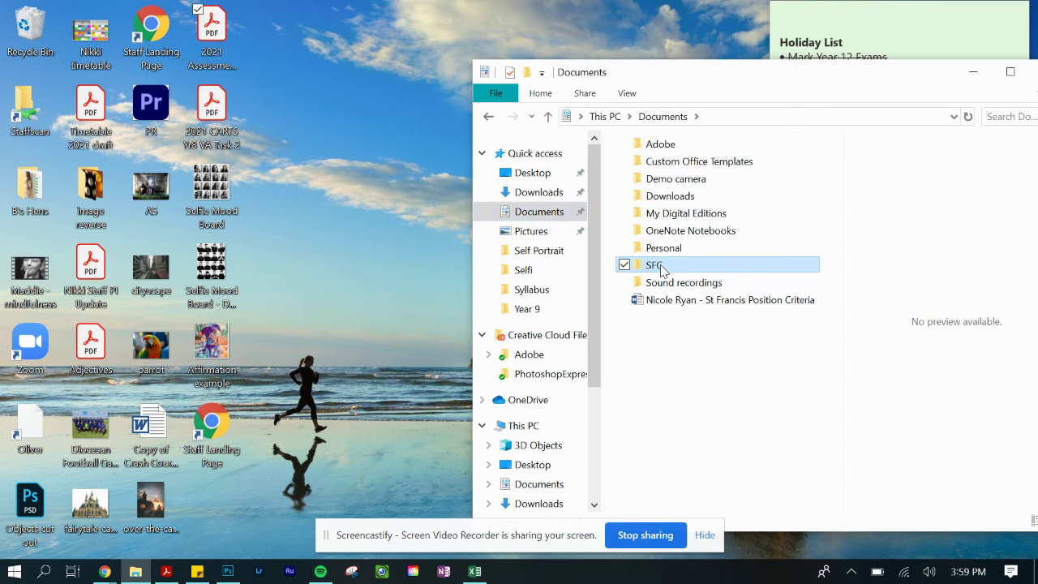
{"action": "double_click", "coordinate": [649, 266]}
{"action": "double_click", "coordinate": [676, 345]}
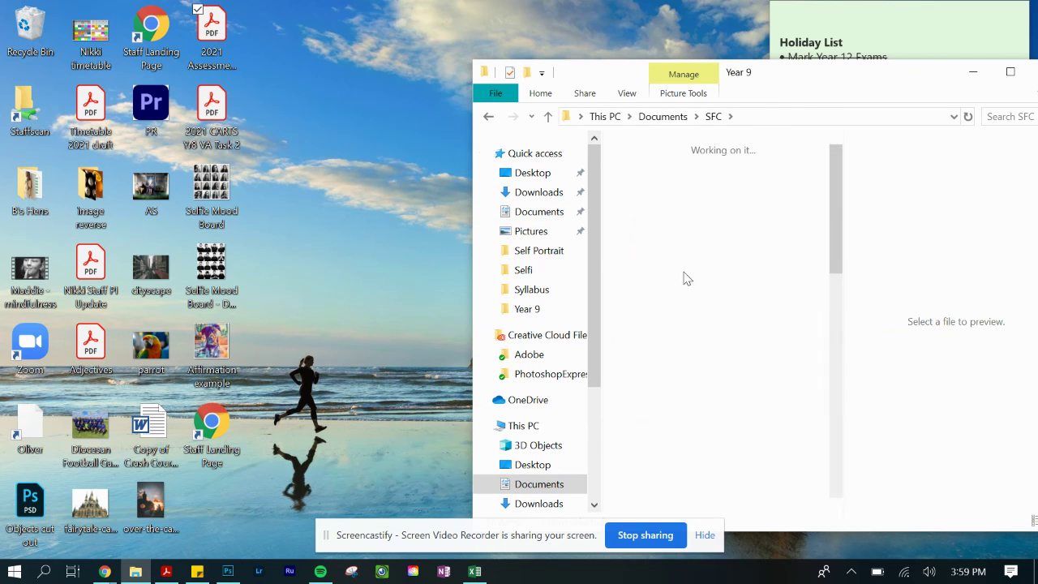
{"action": "left_click_drag", "start_coordinate": [592, 75], "coordinate": [355, 19]}
{"action": "scroll", "coordinate": [441, 289], "scroll_direction": "down", "scroll_amount": 3}
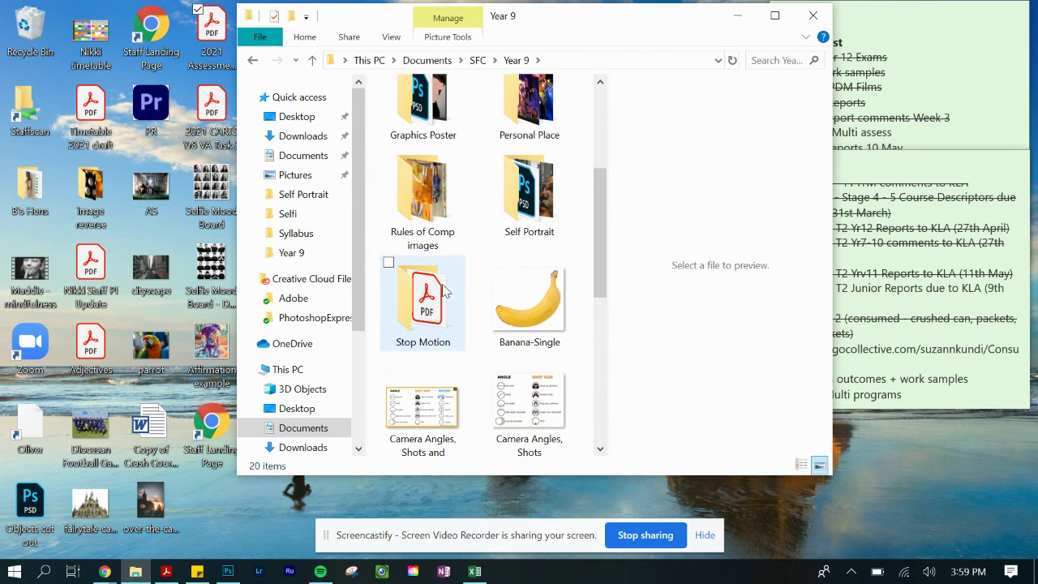
{"action": "double_click", "coordinate": [511, 208]}
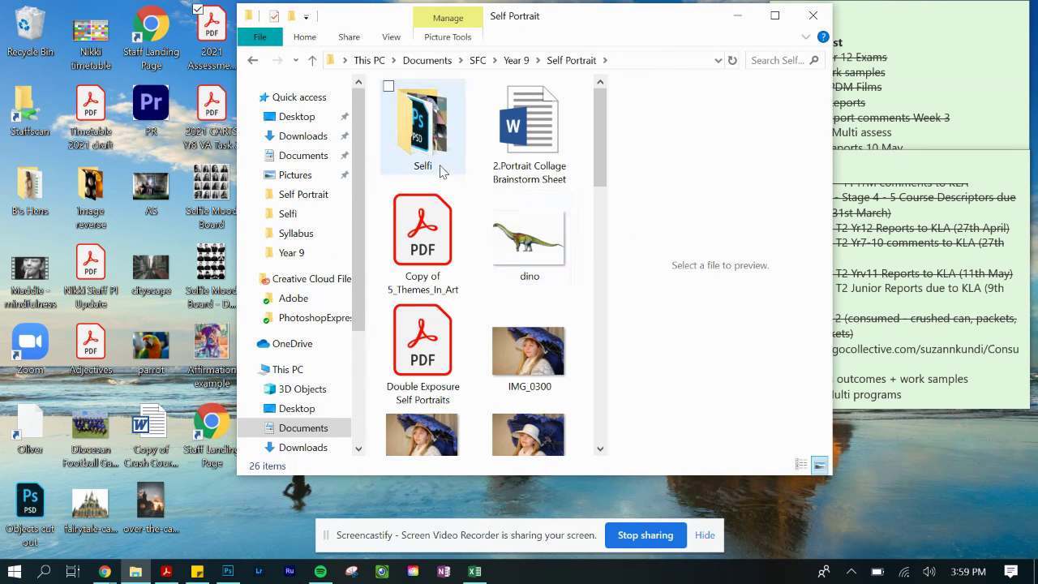
{"action": "double_click", "coordinate": [422, 150]}
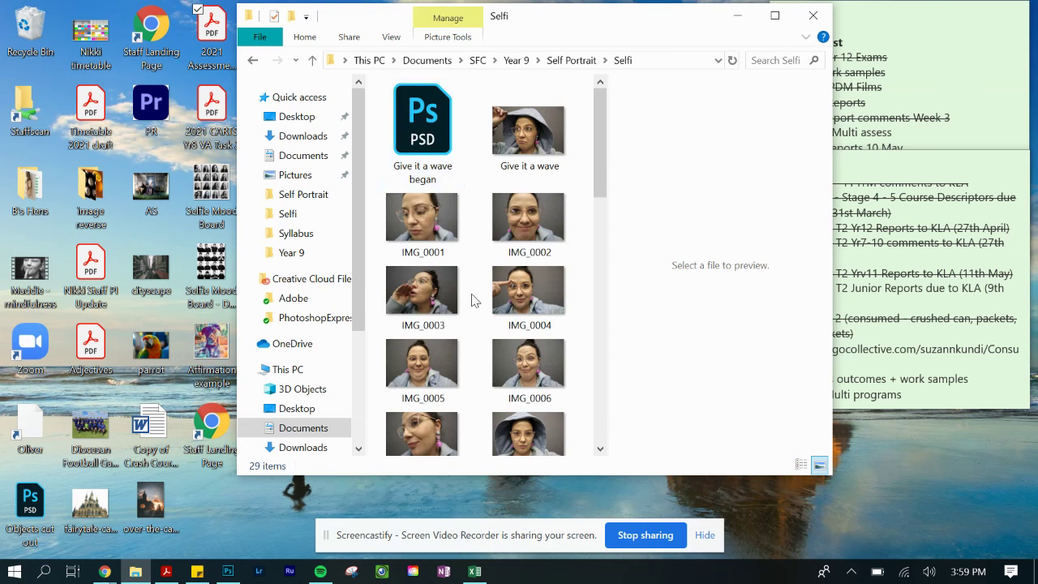
Find the JPEG version of "Self Portait in a Filter Grid #2" in the Selfi folder and open it in Photos
{"action": "scroll", "coordinate": [475, 297], "scroll_direction": "down", "scroll_amount": 12}
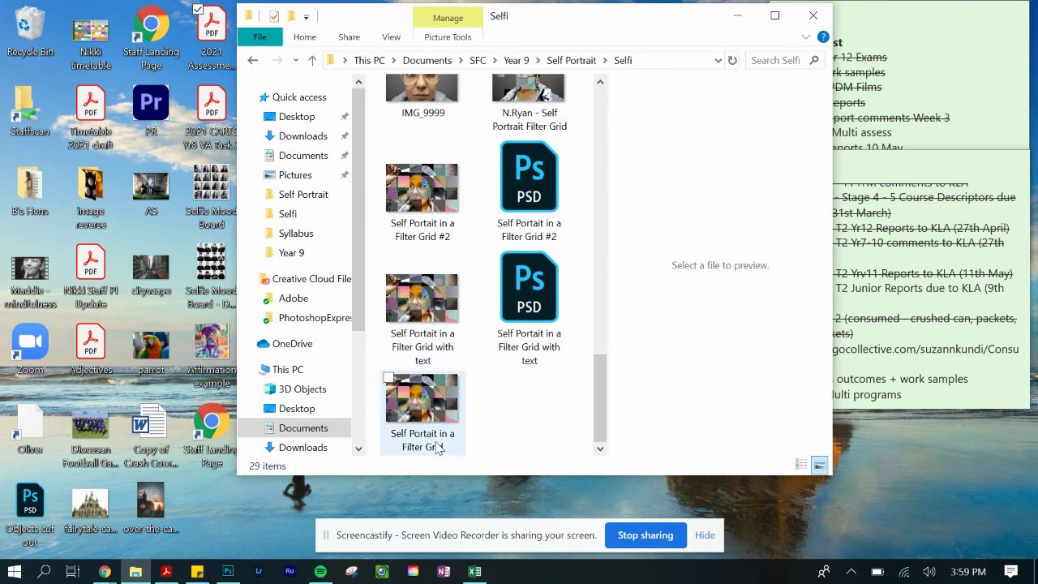
{"action": "left_click", "coordinate": [418, 221]}
{"action": "double_click", "coordinate": [416, 218]}
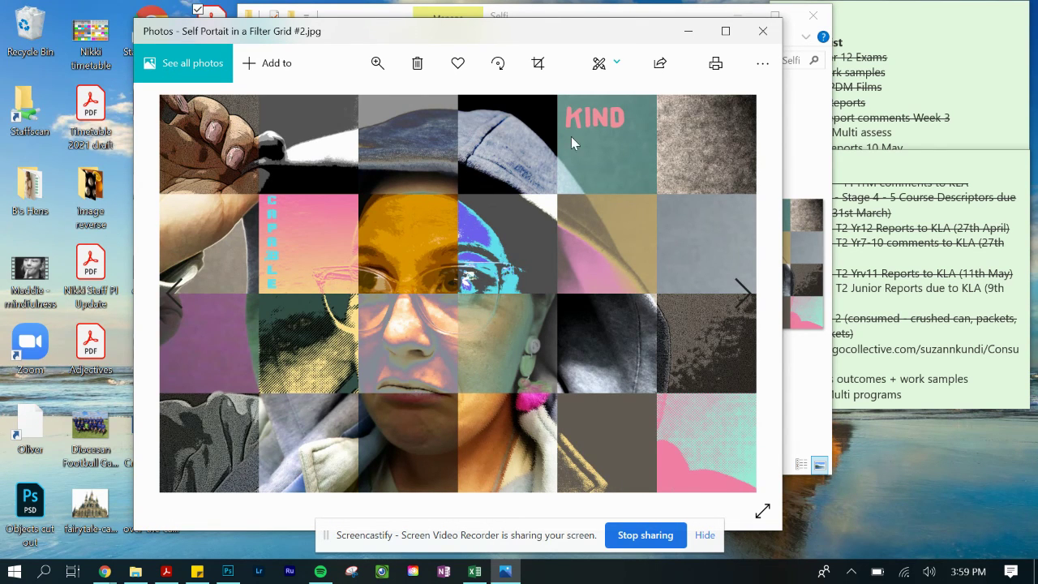
Examine the CAPABLE text in the exported image up close, and view the next image, "Self Portait in a Filter Grid with text.jpg"
{"action": "scroll", "coordinate": [356, 230], "scroll_direction": "up", "scroll_amount": 3}
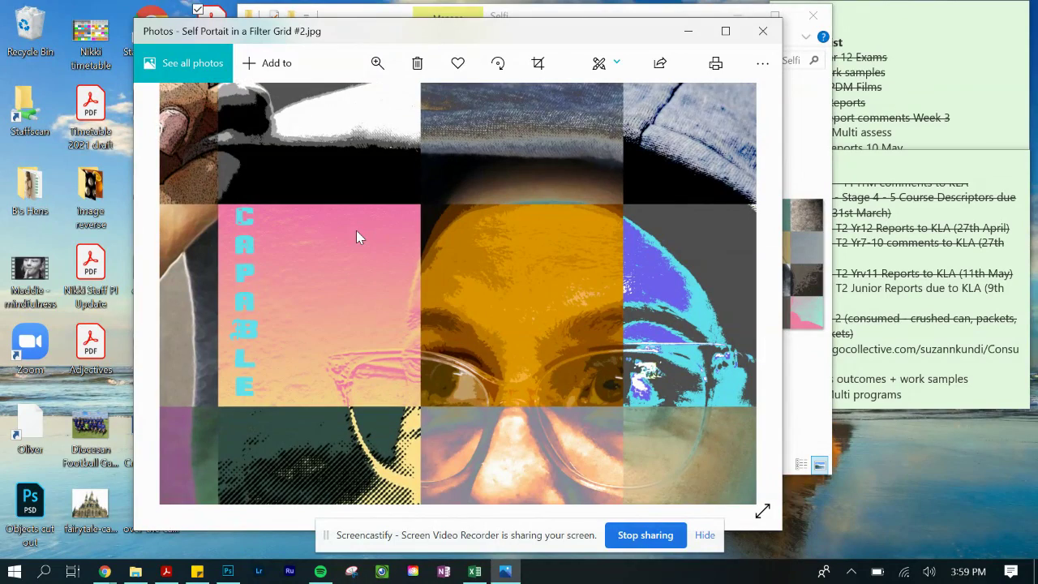
{"action": "scroll", "coordinate": [357, 235], "scroll_direction": "up", "scroll_amount": 2}
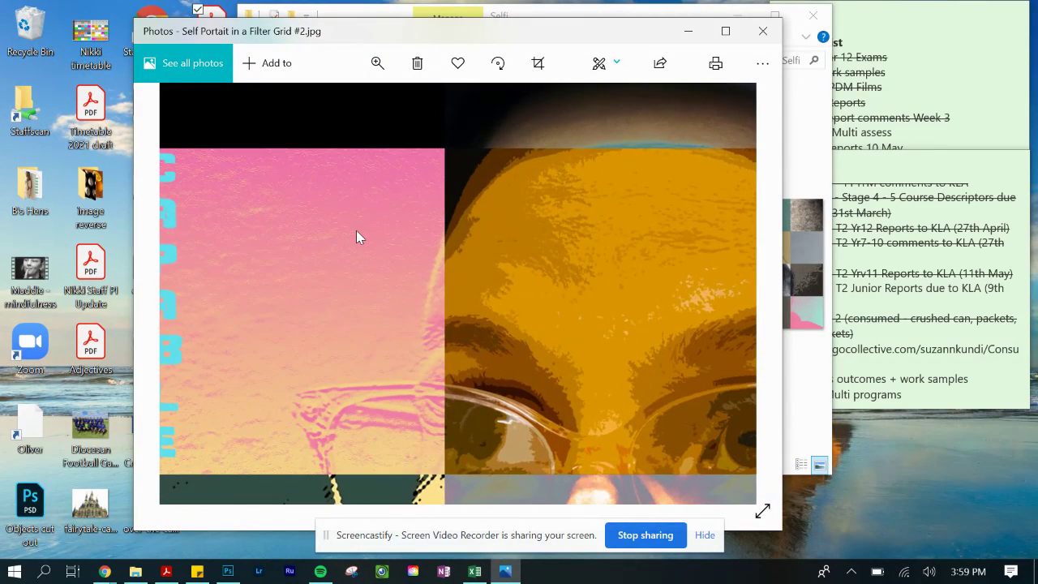
{"action": "scroll", "coordinate": [356, 232], "scroll_direction": "down", "scroll_amount": 4}
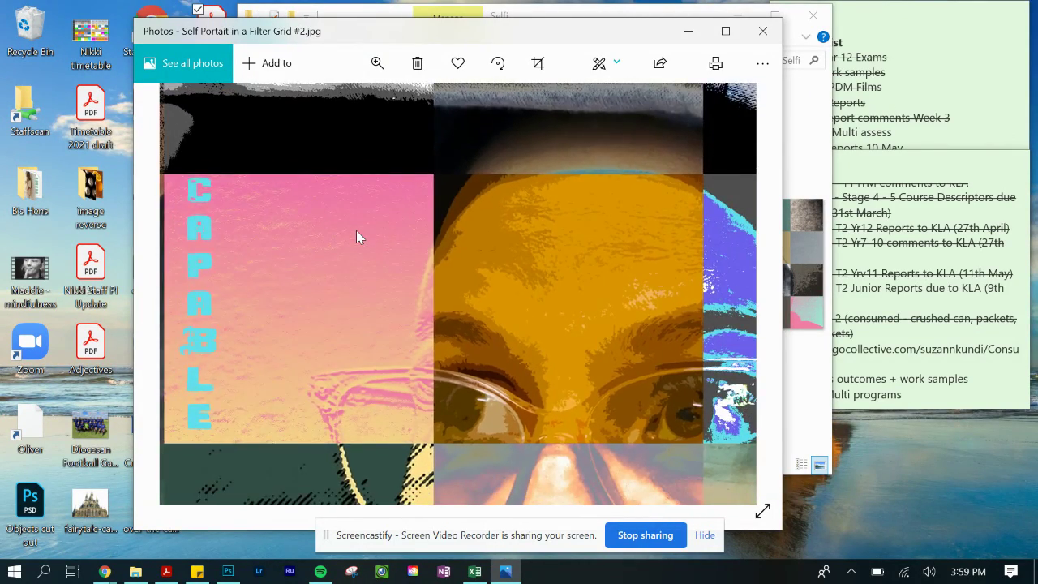
{"action": "scroll", "coordinate": [356, 230], "scroll_direction": "down", "scroll_amount": 2}
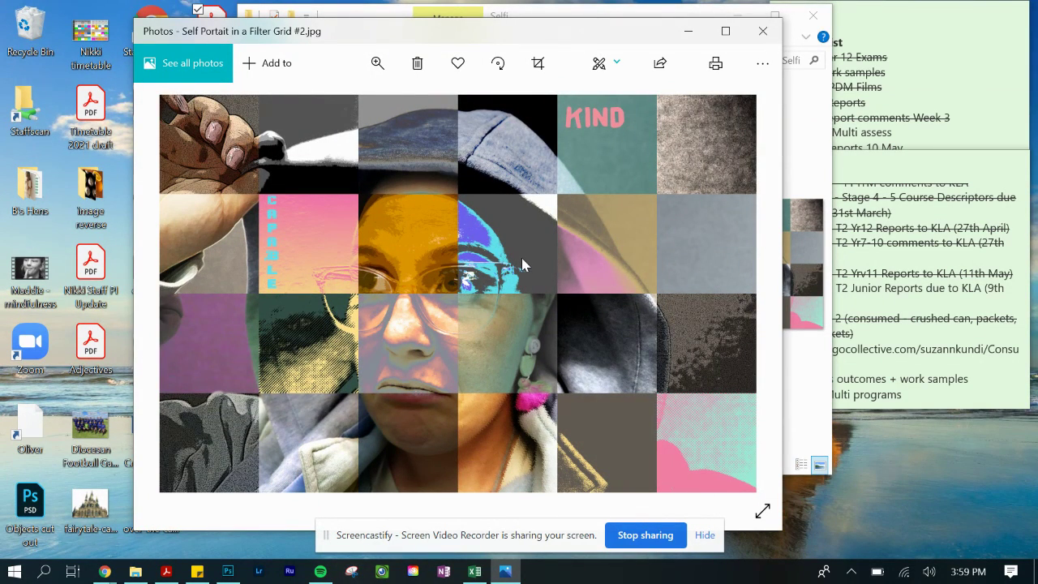
{"action": "key", "text": "Right"}
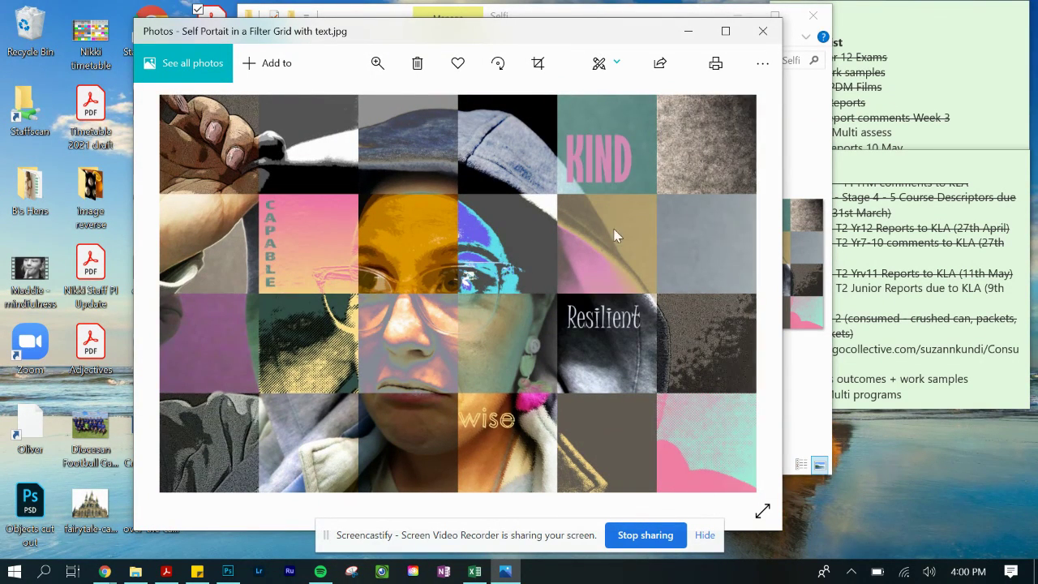